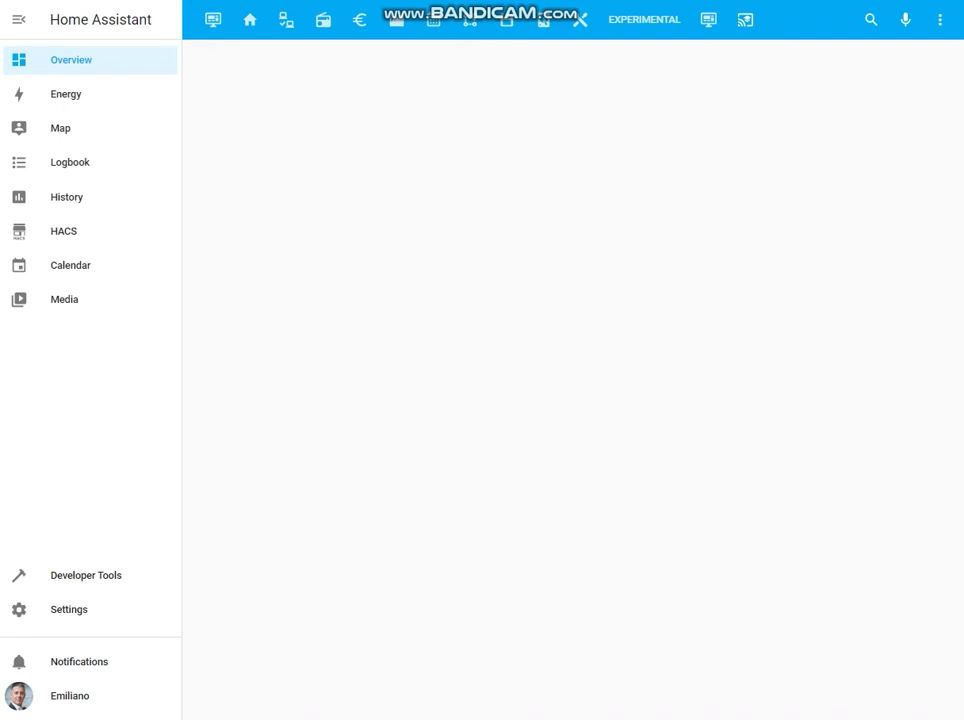
# Step: Create a new empty automation from the Automations & Scenes settings
pyautogui.click(80, 613)
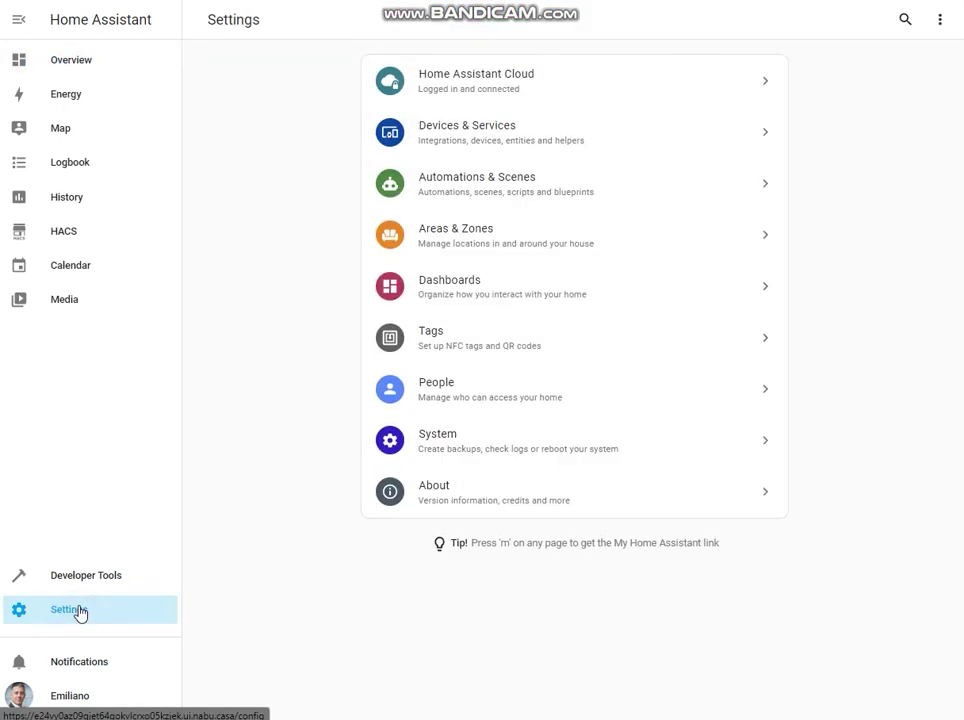
pyautogui.click(469, 187)
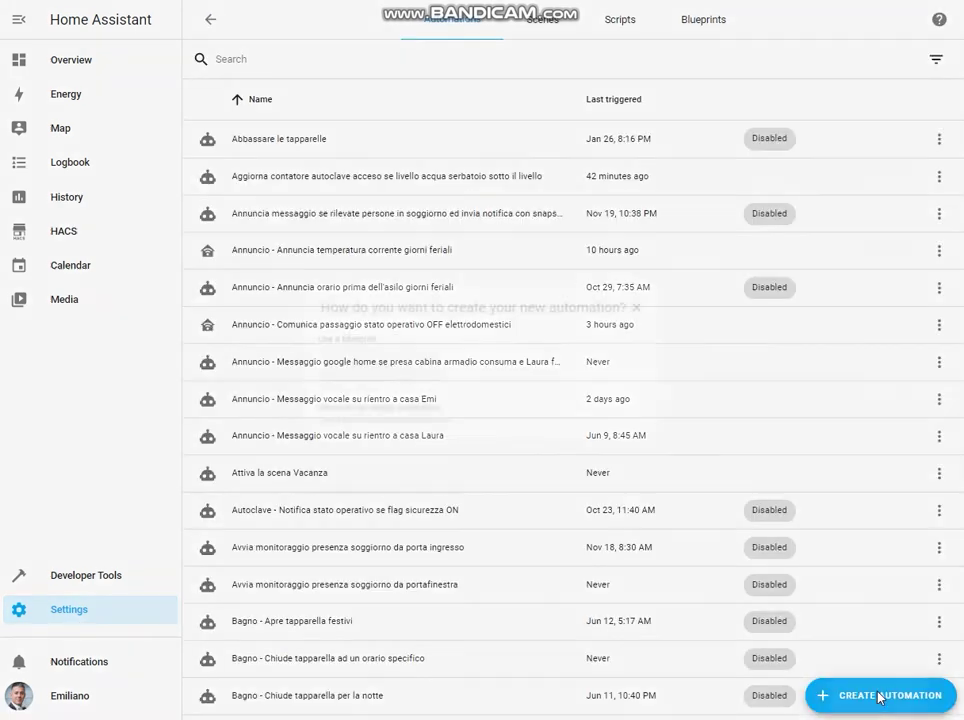
pyautogui.click(879, 696)
pyautogui.click(534, 427)
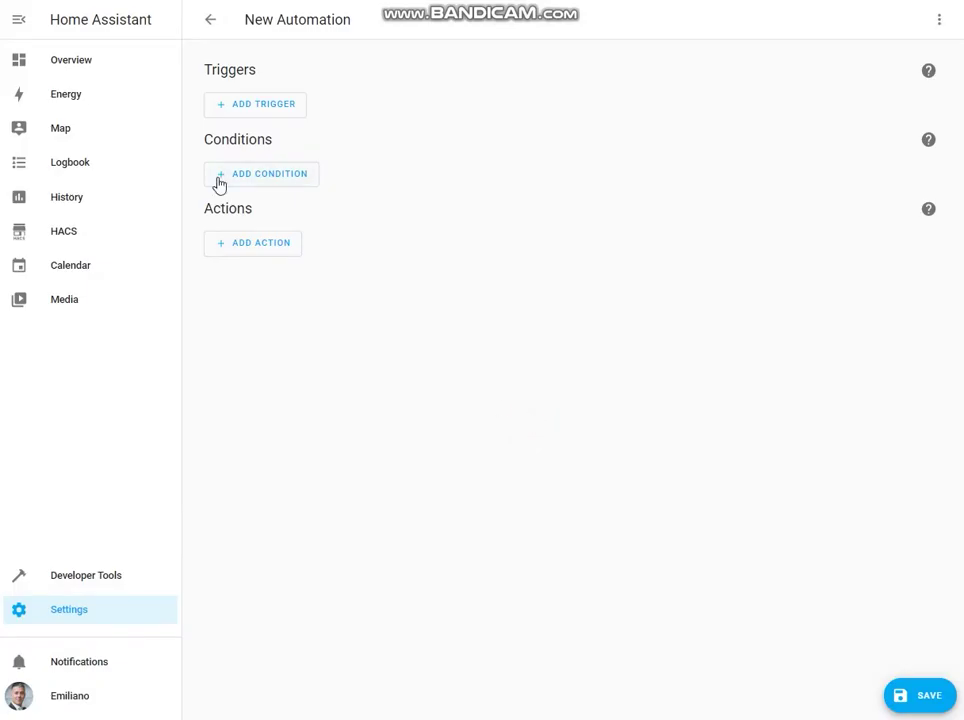
# Step: Add a zone trigger to the automation with device_tracker.pocox3nfc as the entity with location
pyautogui.click(244, 108)
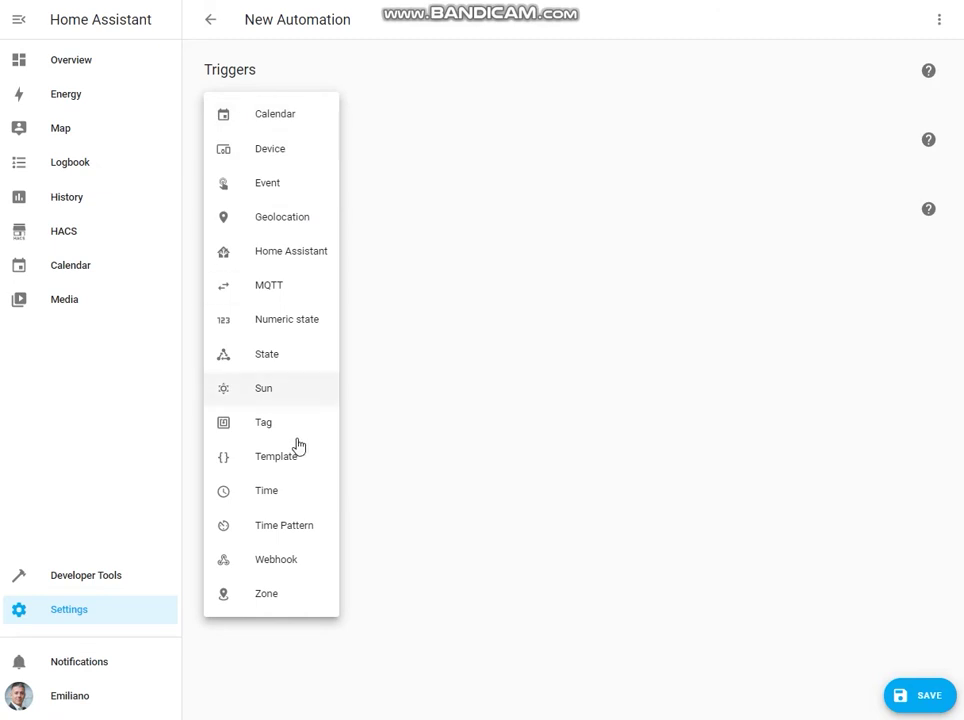
pyautogui.click(248, 607)
pyautogui.click(497, 163)
pyautogui.write('home')
pyautogui.hotkey('ctrl', 'a')
pyautogui.write('p')
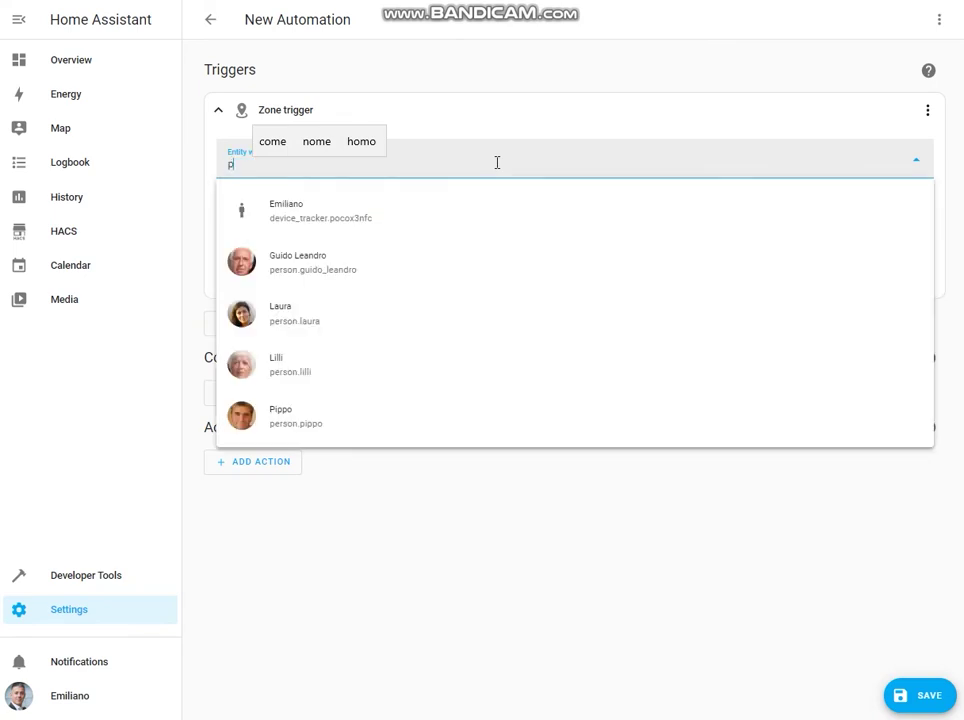
pyautogui.write('oco')
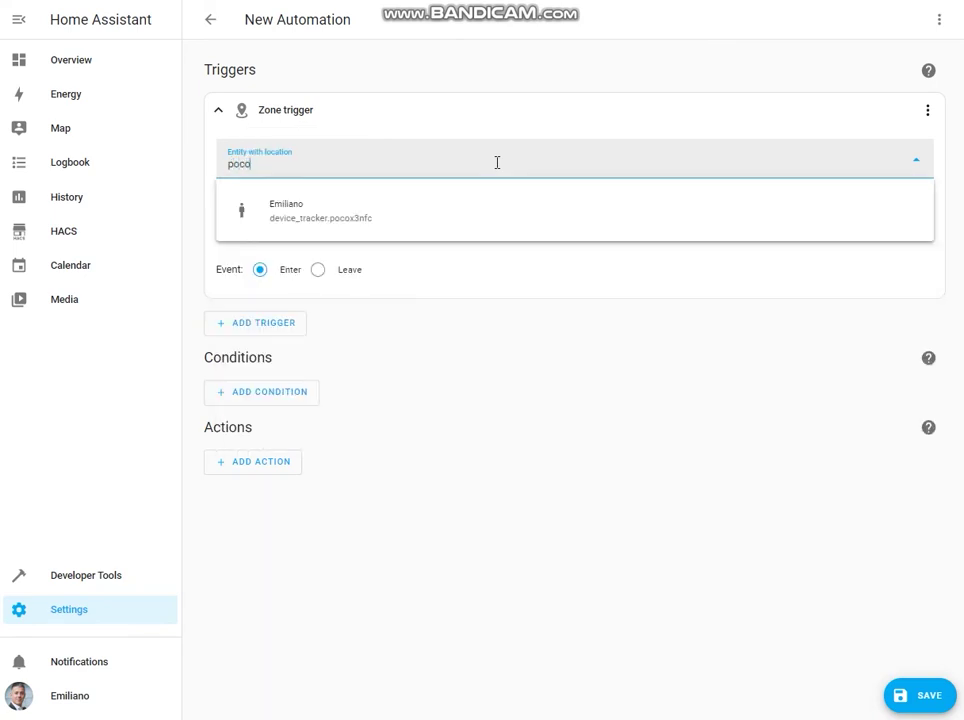
pyautogui.click(508, 209)
# Step: Set the trigger's zone to Home with the Enter event
pyautogui.click(483, 212)
pyautogui.write('h')
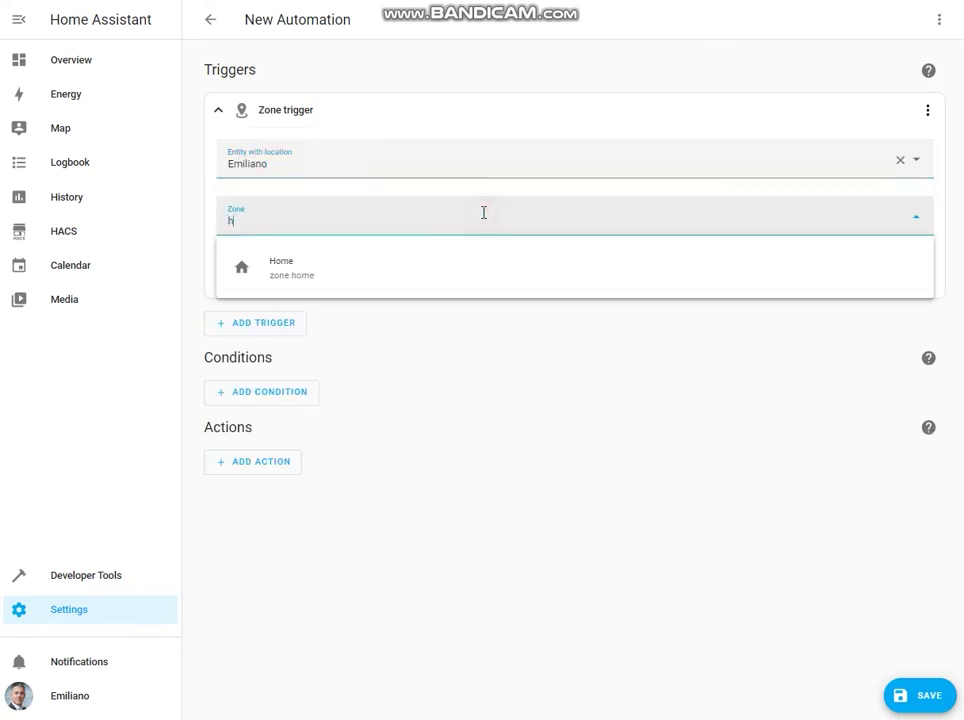
pyautogui.write('ome')
pyautogui.click(488, 262)
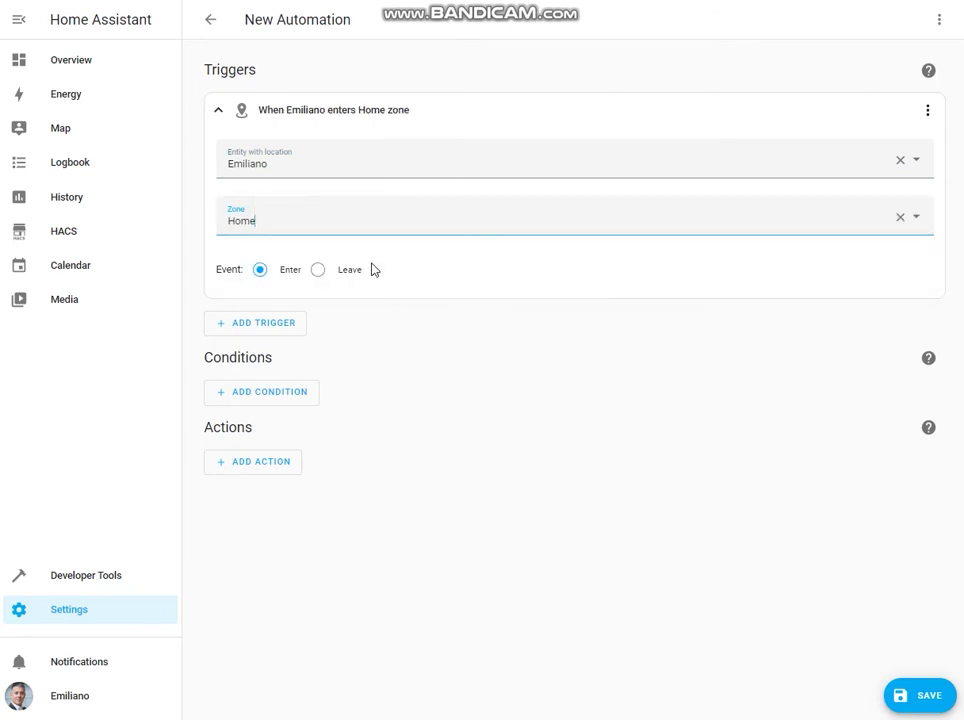
pyautogui.click(259, 270)
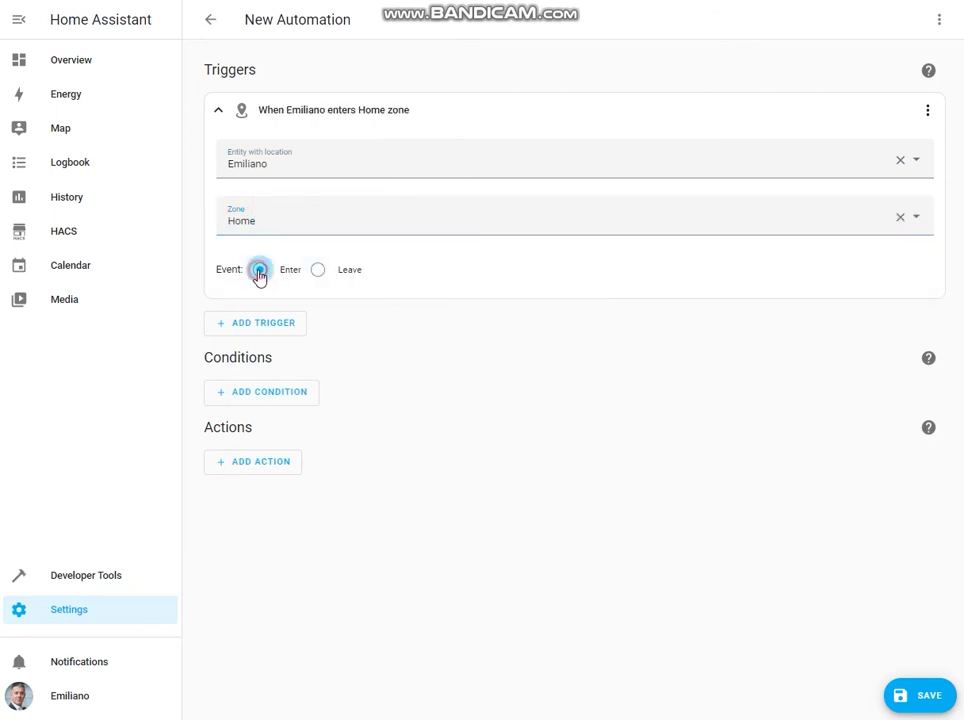
# Step: Give the enter trigger an ID consisting of the person's first name followed by "_enters_home"
pyautogui.click(928, 113)
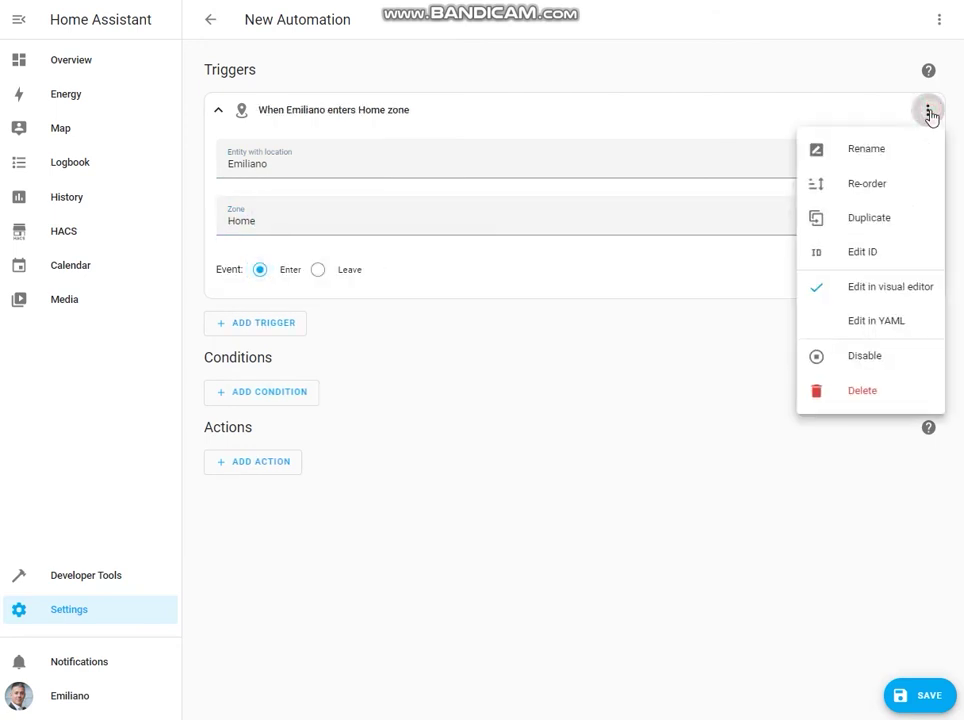
pyautogui.click(905, 253)
pyautogui.click(500, 170)
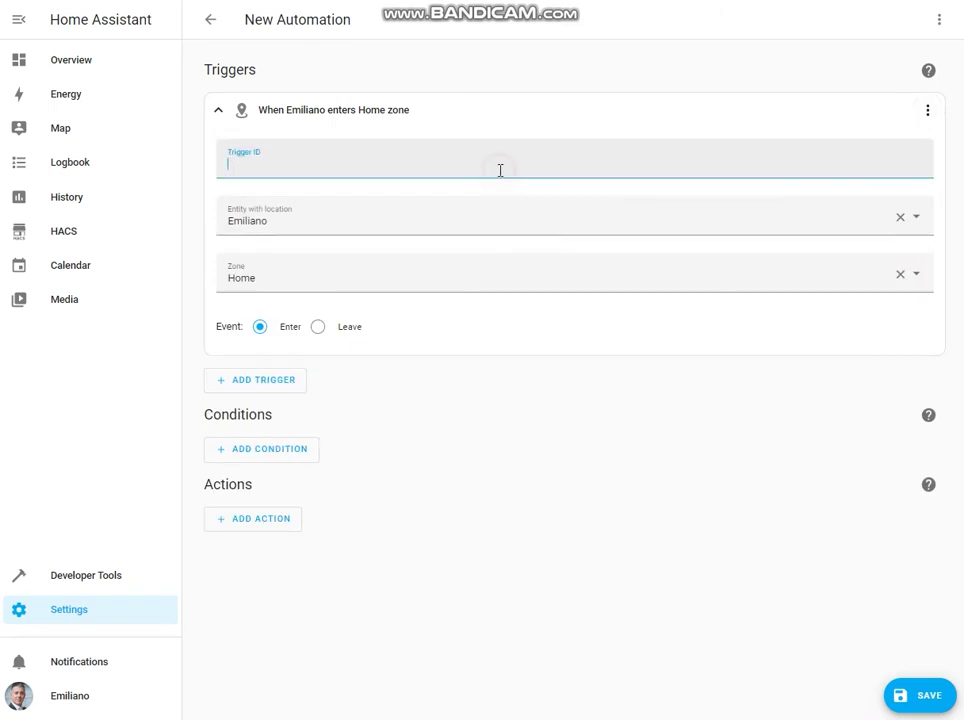
pyautogui.write('Emiliano_enters_hom')
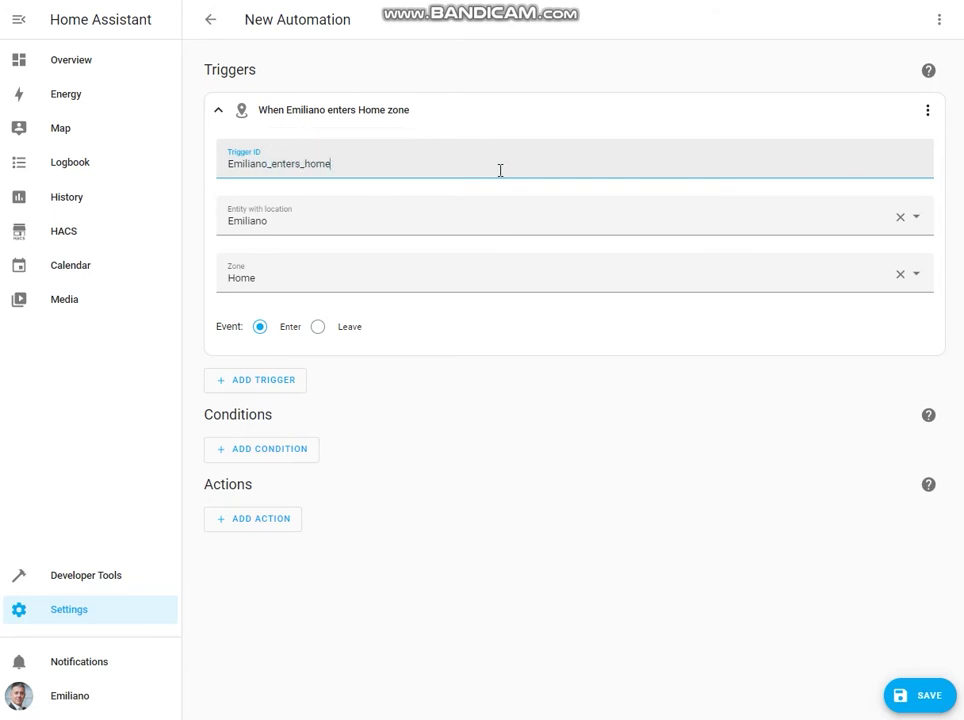
pyautogui.write('e')
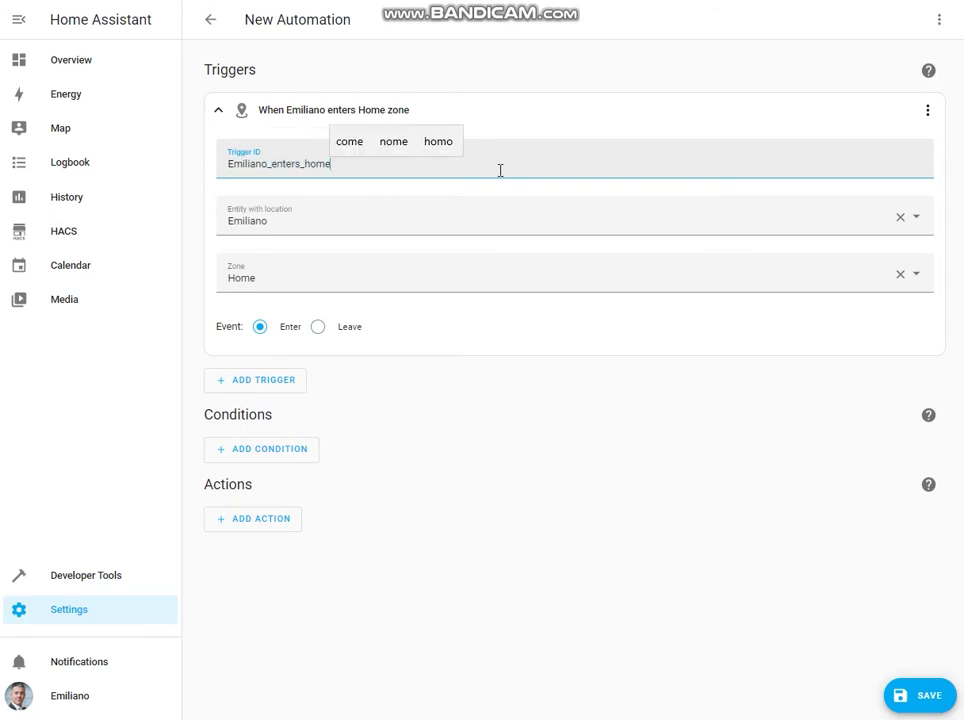
pyautogui.click(522, 435)
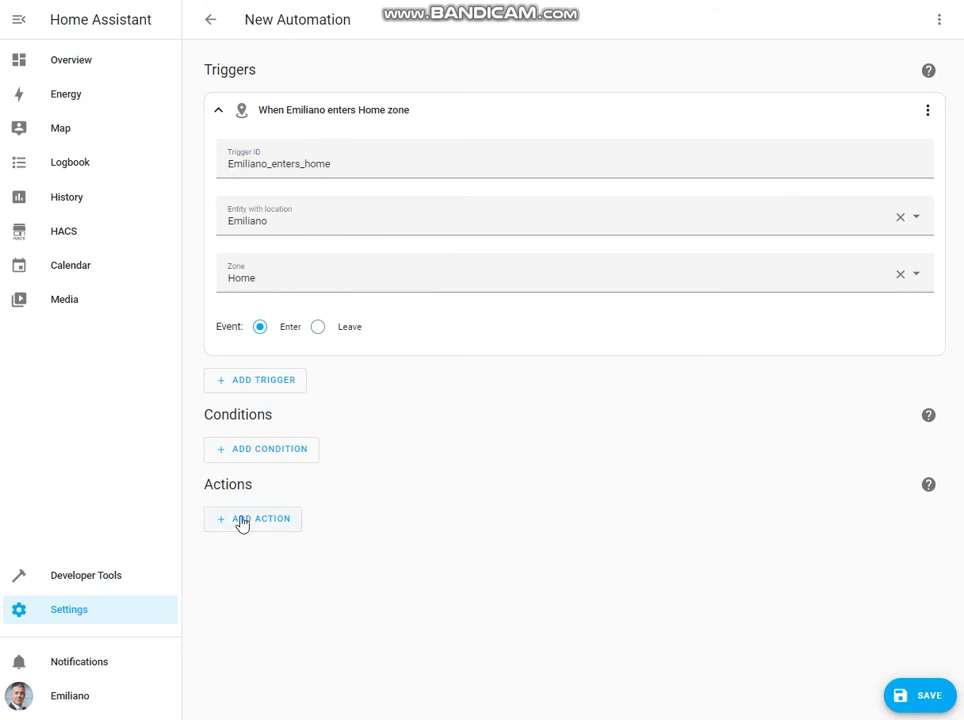
# Step: Add a second zone trigger that also uses device_tracker.pocox3nfc as the entity with location
pyautogui.click(242, 389)
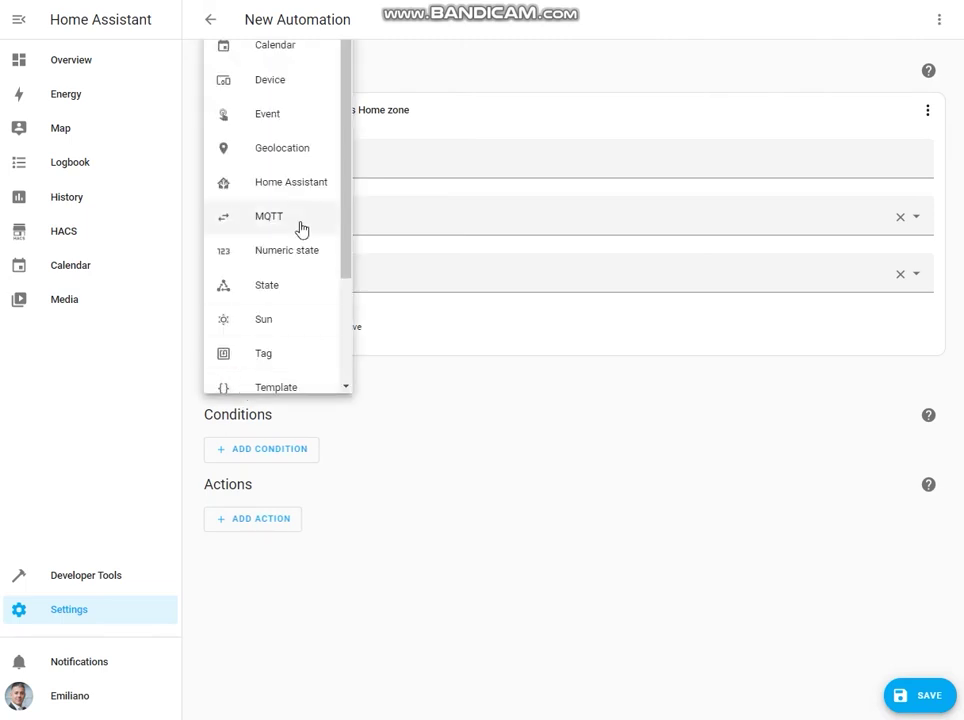
pyautogui.moveTo(346, 218); pyautogui.dragTo(341, 365)
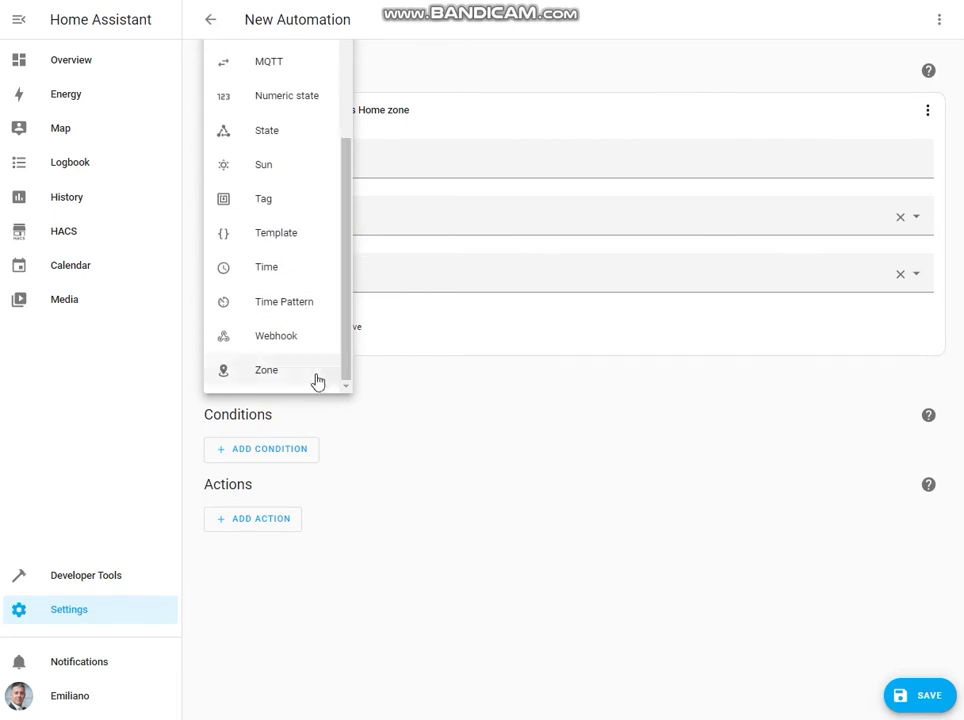
pyautogui.click(318, 376)
pyautogui.click(563, 440)
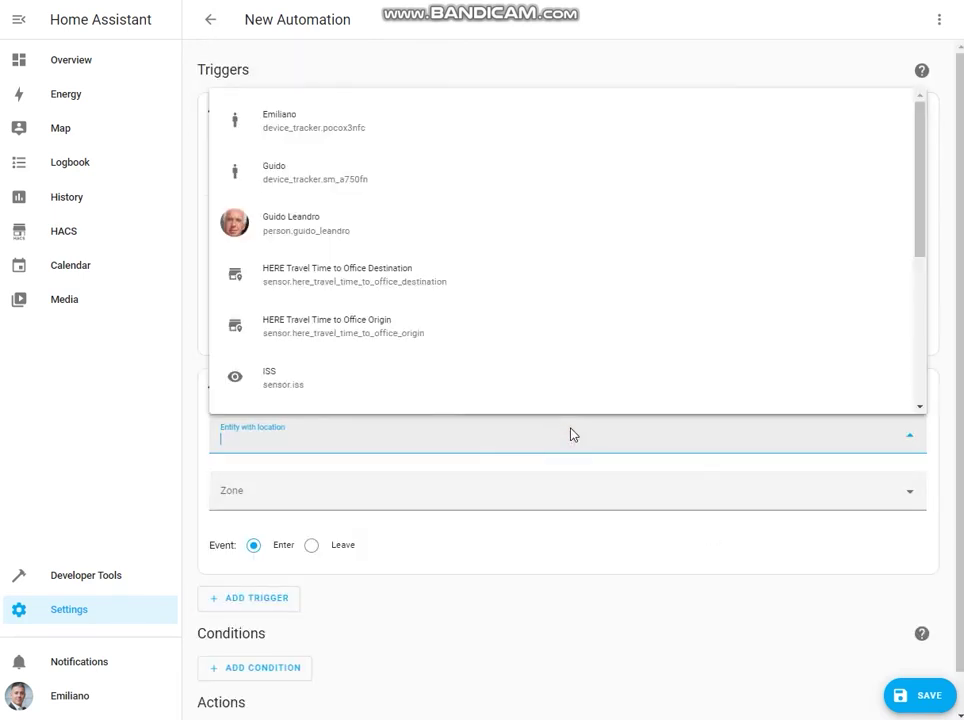
pyautogui.write('poco')
pyautogui.click(498, 403)
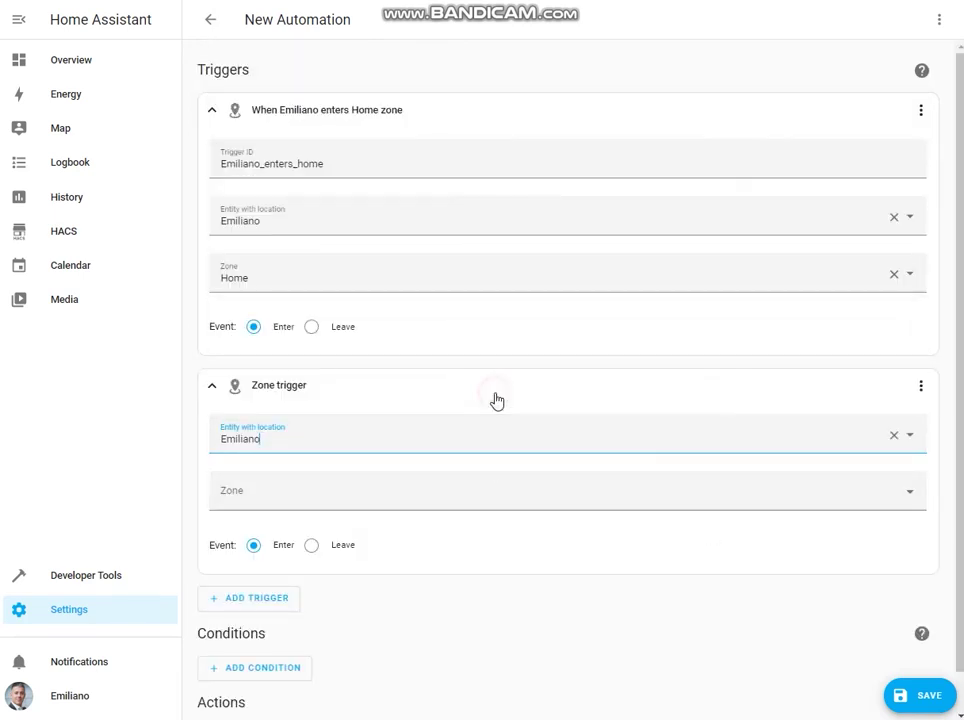
# Step: Set the second trigger's zone to Home with the Leave event
pyautogui.click(495, 500)
pyautogui.write('home')
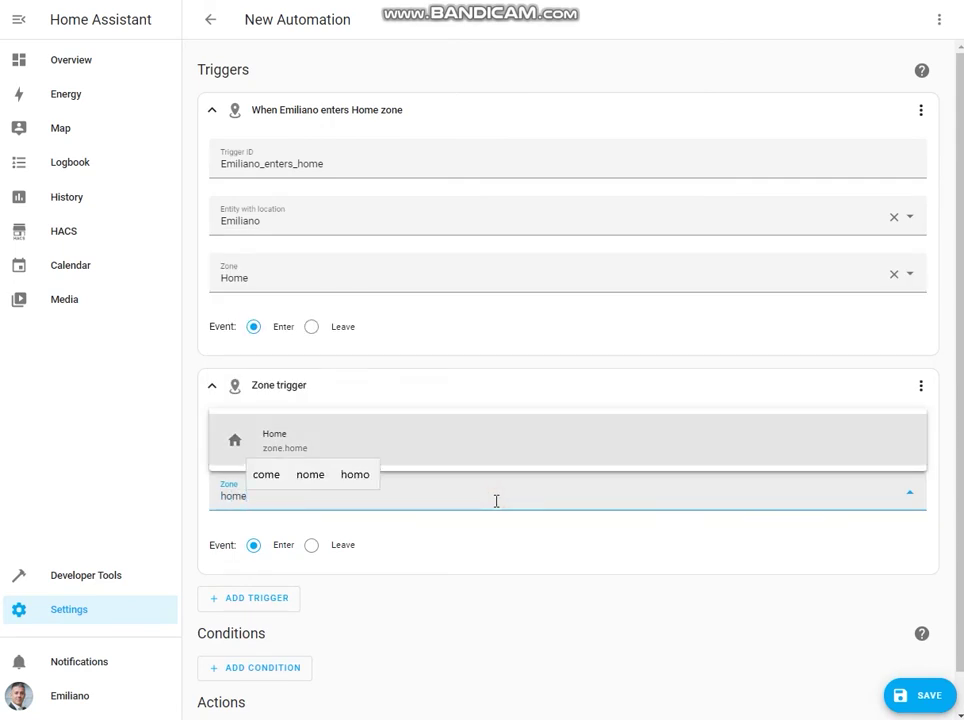
pyautogui.click(471, 450)
pyautogui.click(311, 545)
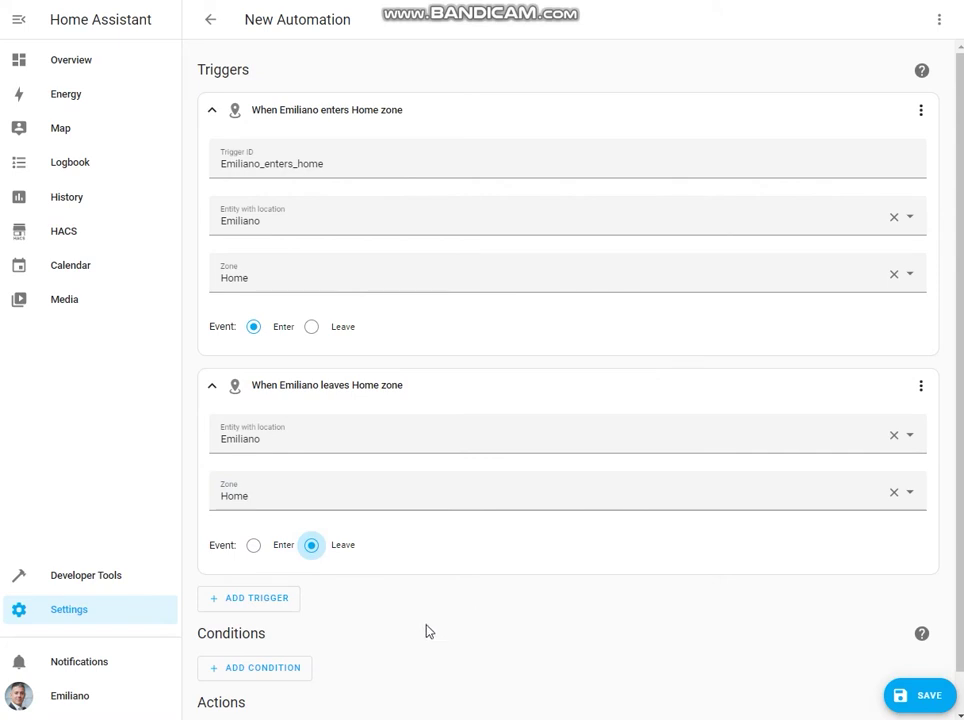
# Step: Give the leave trigger an ID consisting of the person's first name followed by "_leaves_home"
pyautogui.click(921, 392)
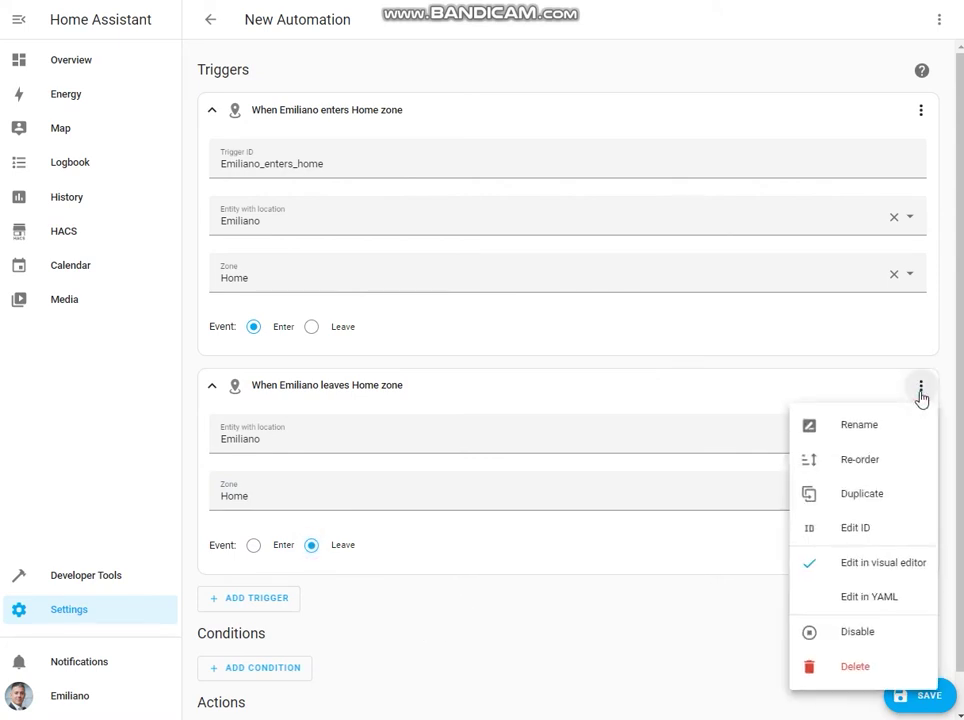
pyautogui.click(897, 535)
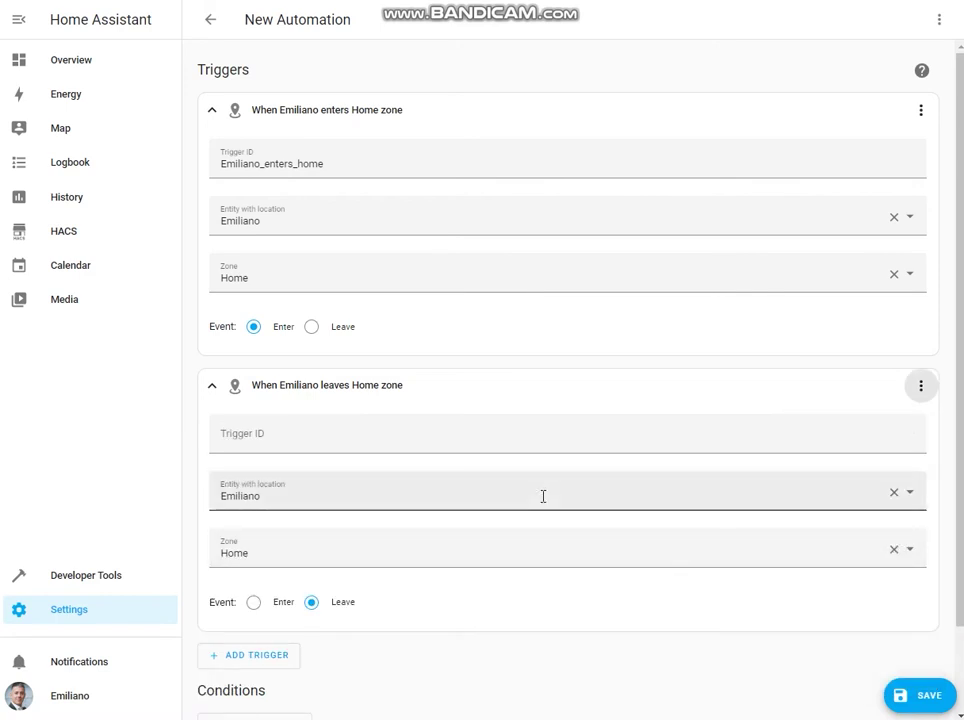
pyautogui.click(514, 435)
pyautogui.write('Emi')
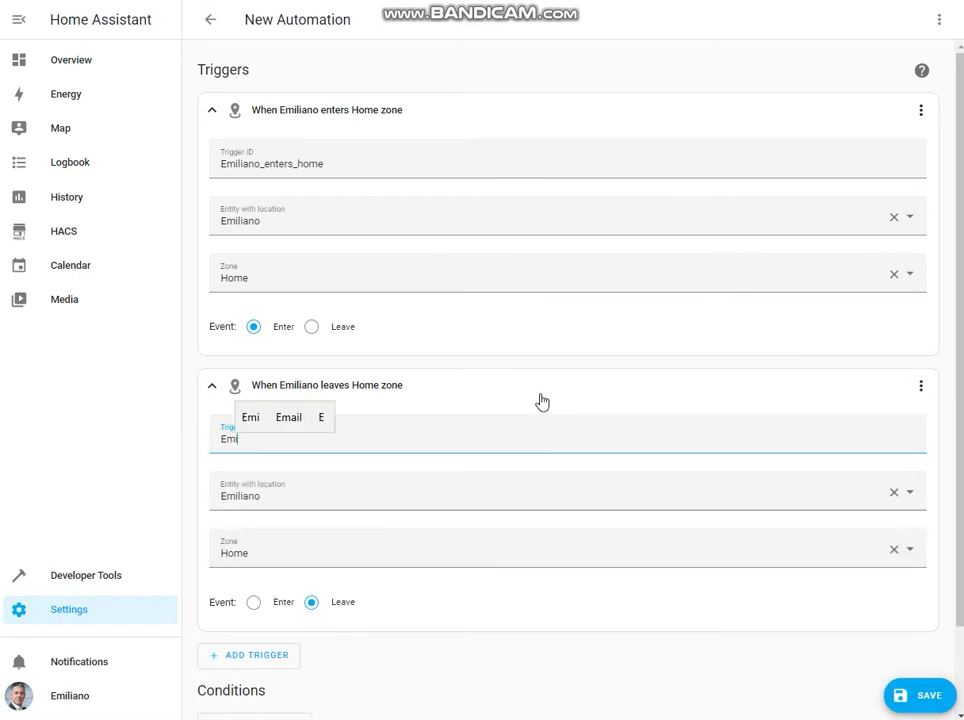
pyautogui.write('liano_leaves_home')
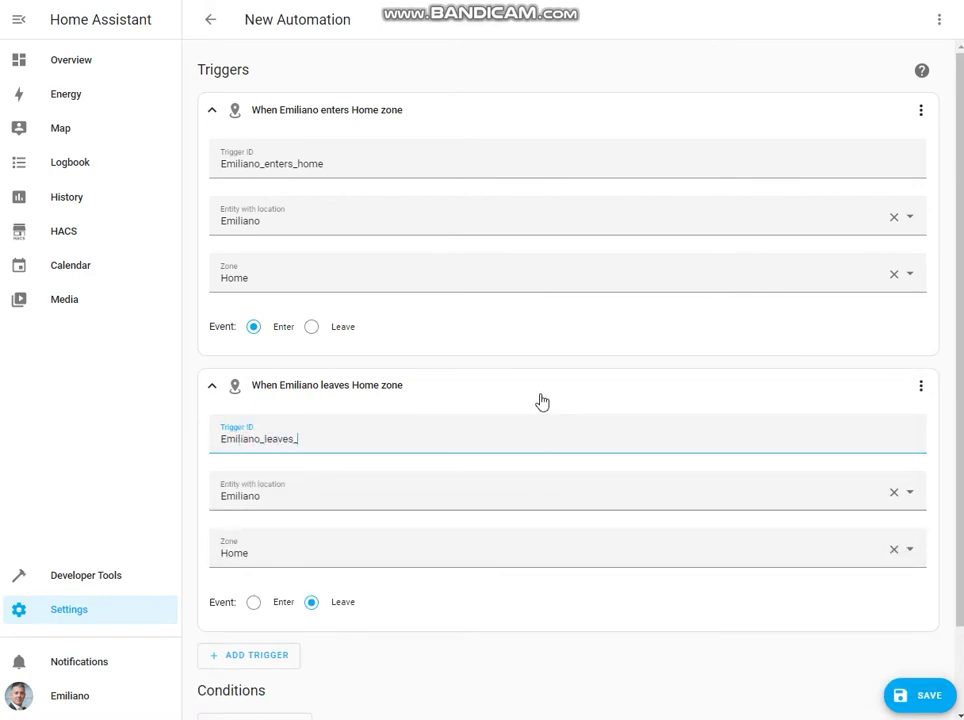
pyautogui.click(512, 615)
# Step: Add an If-then action with a Triggered by condition set to the trigger ID ending in "_enters_home"
pyautogui.scroll(-2, 516, 615)
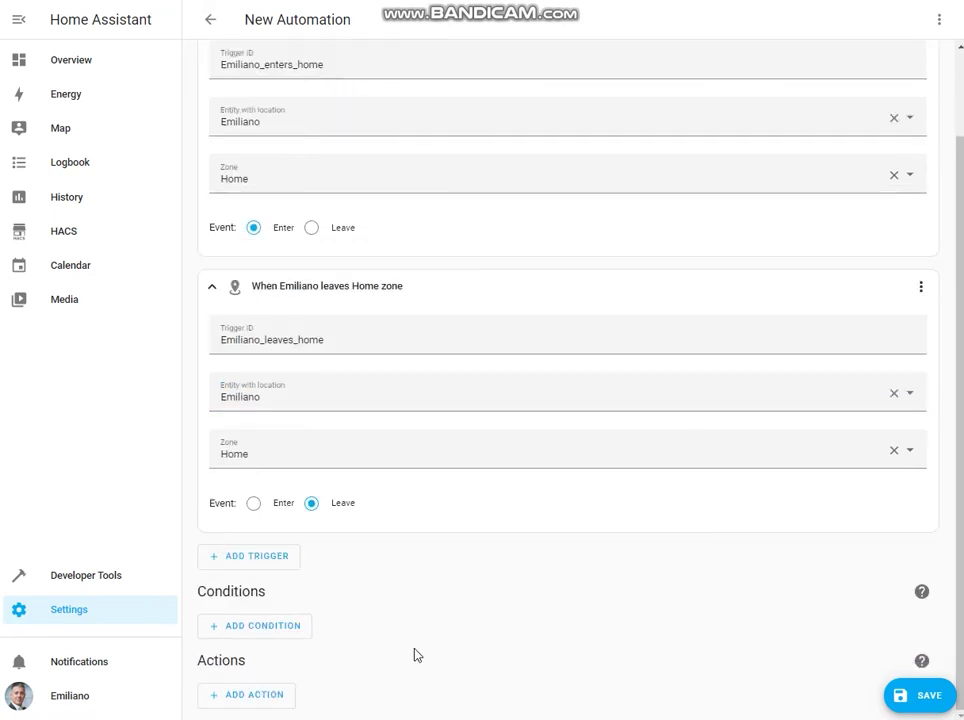
pyautogui.click(250, 700)
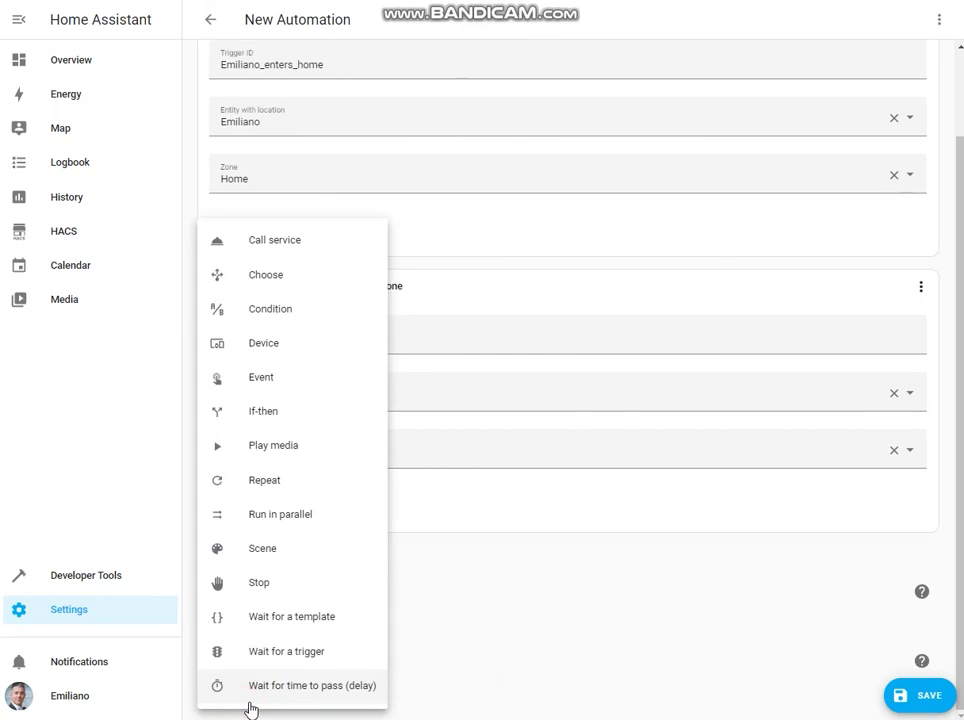
pyautogui.click(299, 421)
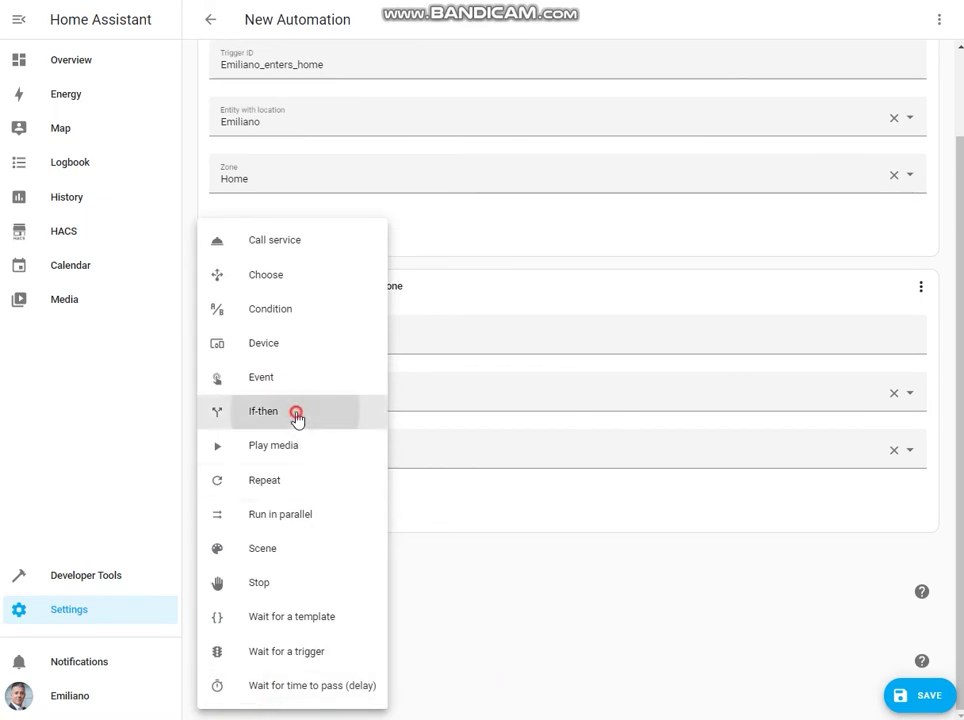
pyautogui.click(302, 552)
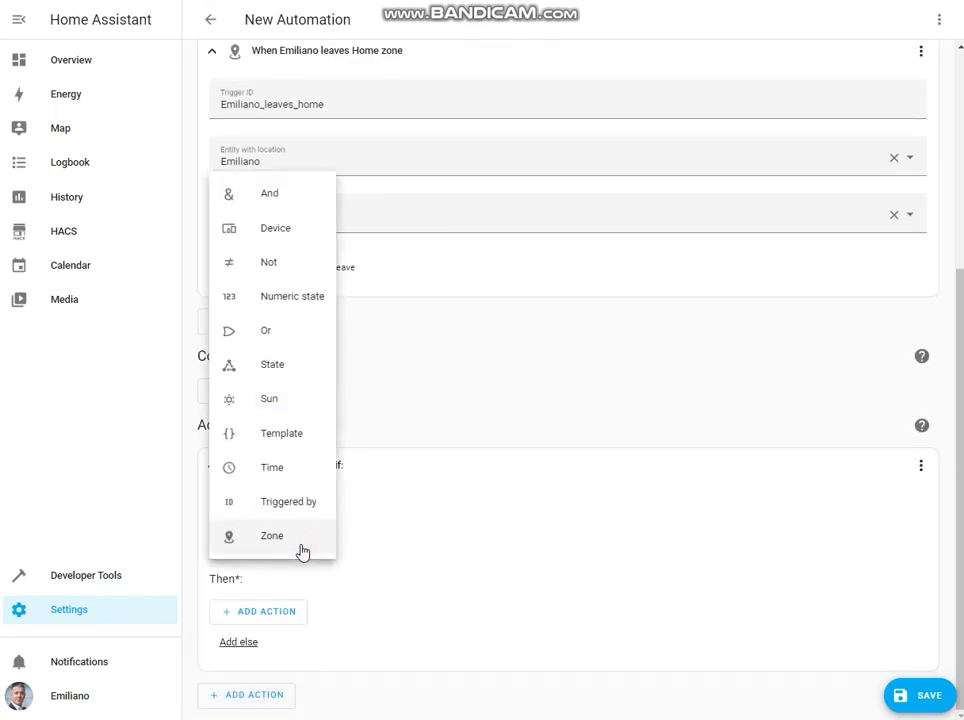
pyautogui.click(302, 508)
pyautogui.click(307, 566)
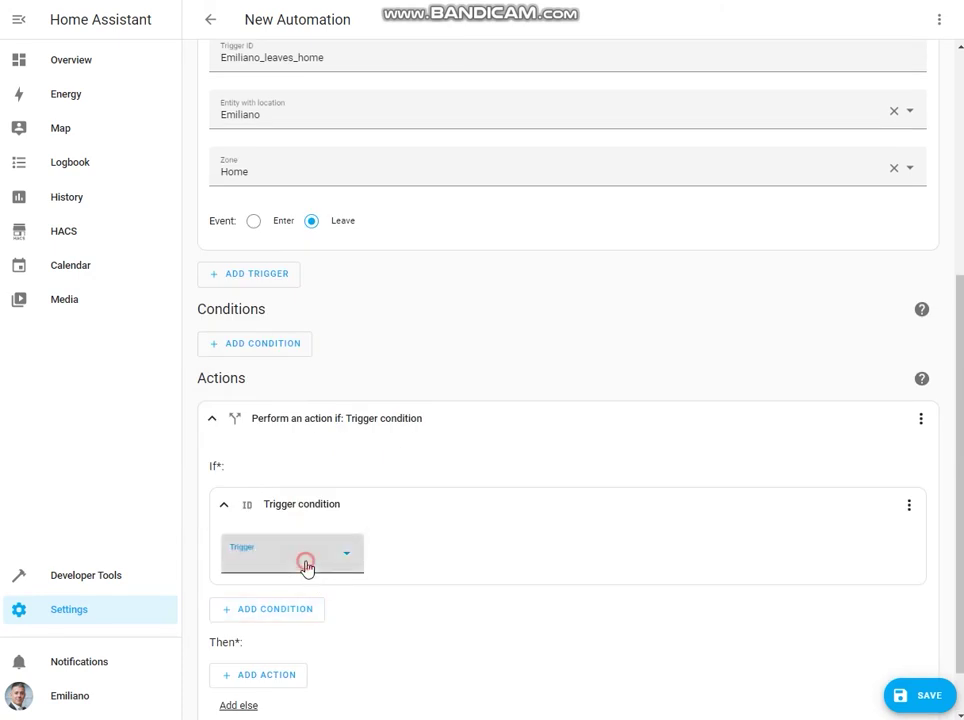
pyautogui.click(314, 595)
# Step: Add a Call service action to the Then branch that sends a notification via mobile_app_pocox3nfc
pyautogui.scroll(-1, 531, 567)
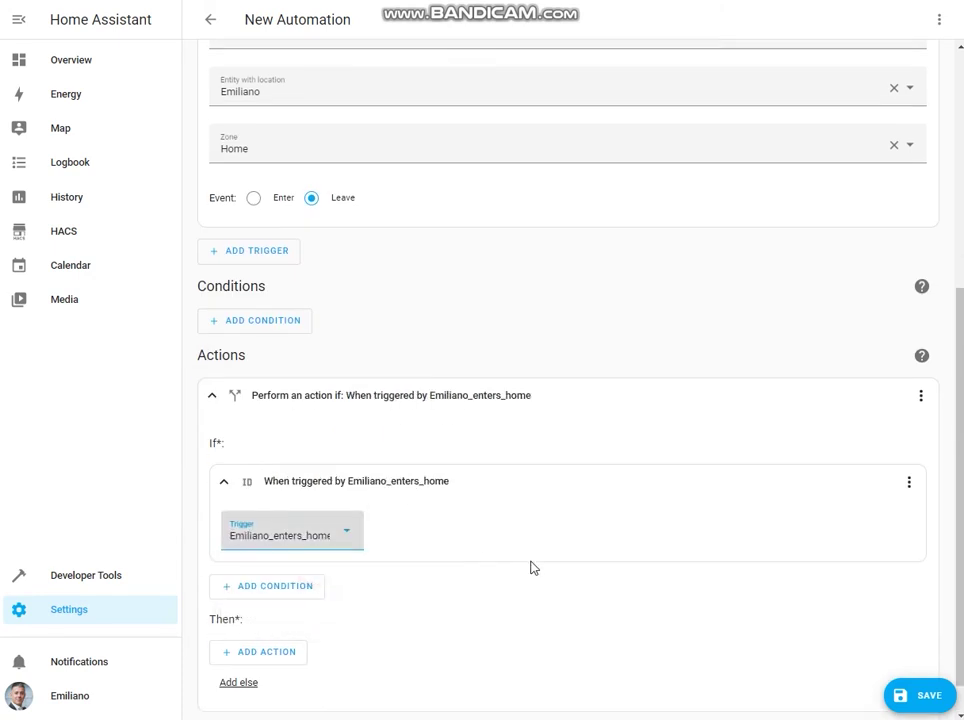
pyautogui.click(268, 616)
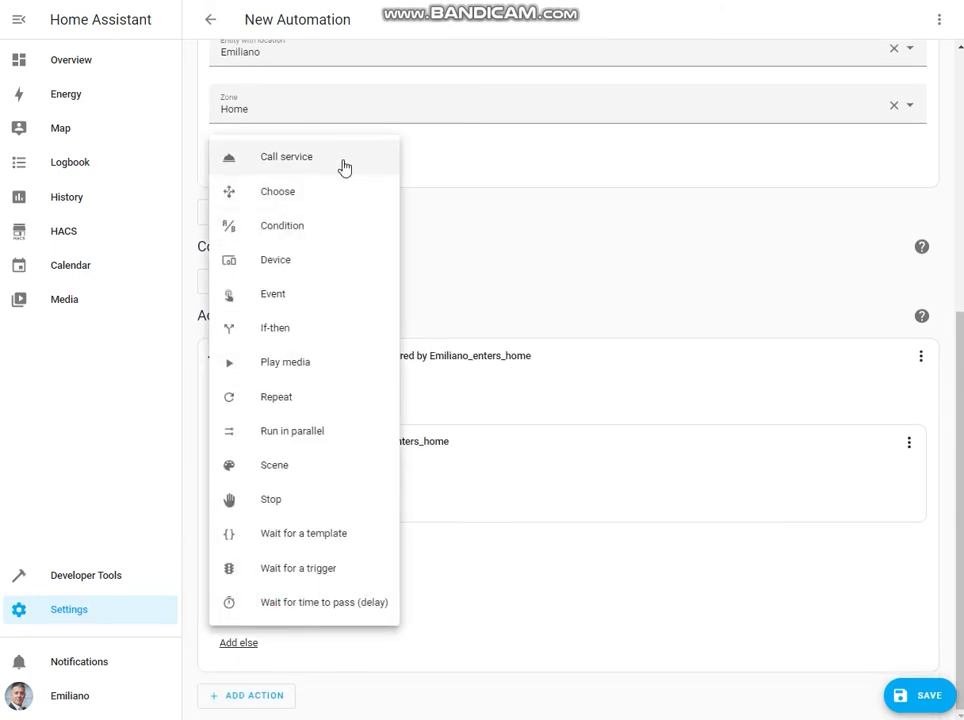
pyautogui.click(345, 166)
pyautogui.click(424, 620)
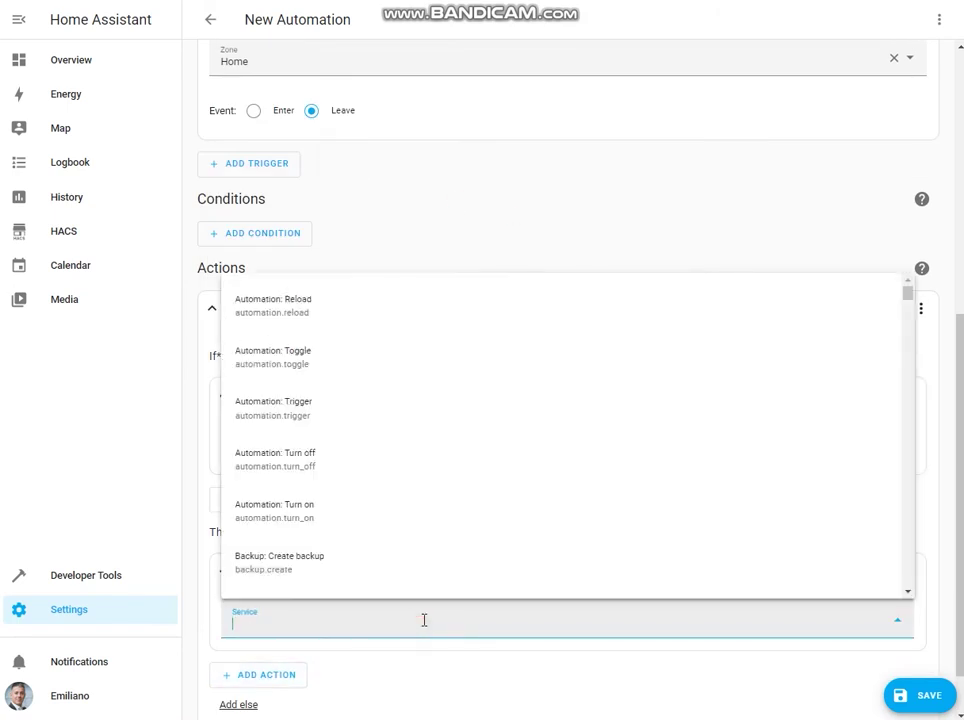
pyautogui.write('poco')
pyautogui.click(454, 575)
# Step: Set the notification message to the person's first name followed by "has entered the zone {{state_attr('zone.home', 'friendly_name')}}"
pyautogui.scroll(-3, 514, 541)
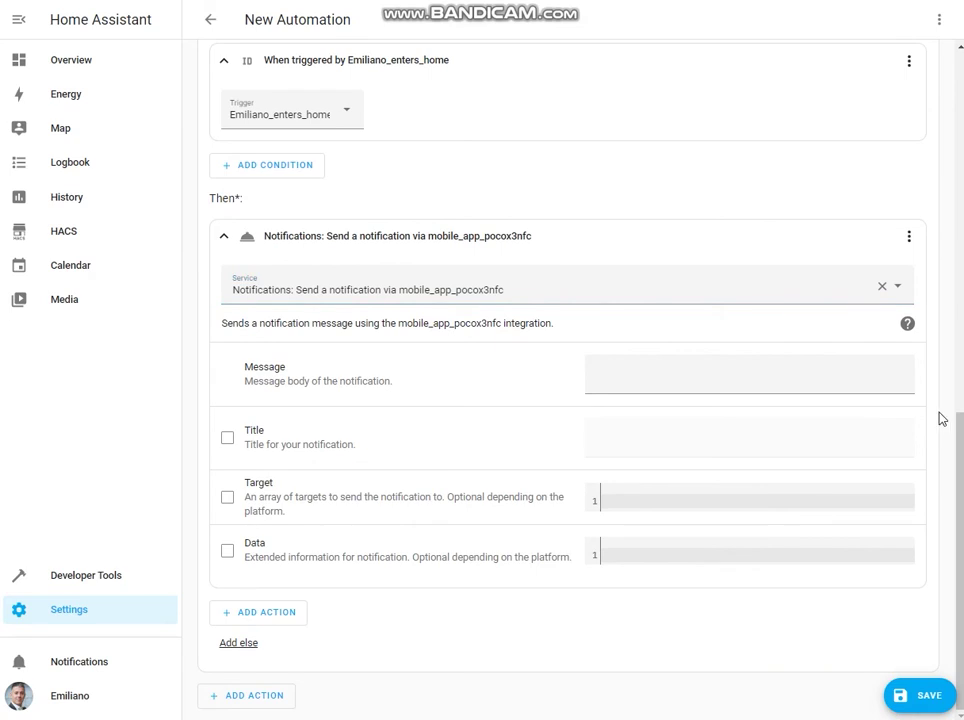
pyautogui.click(659, 378)
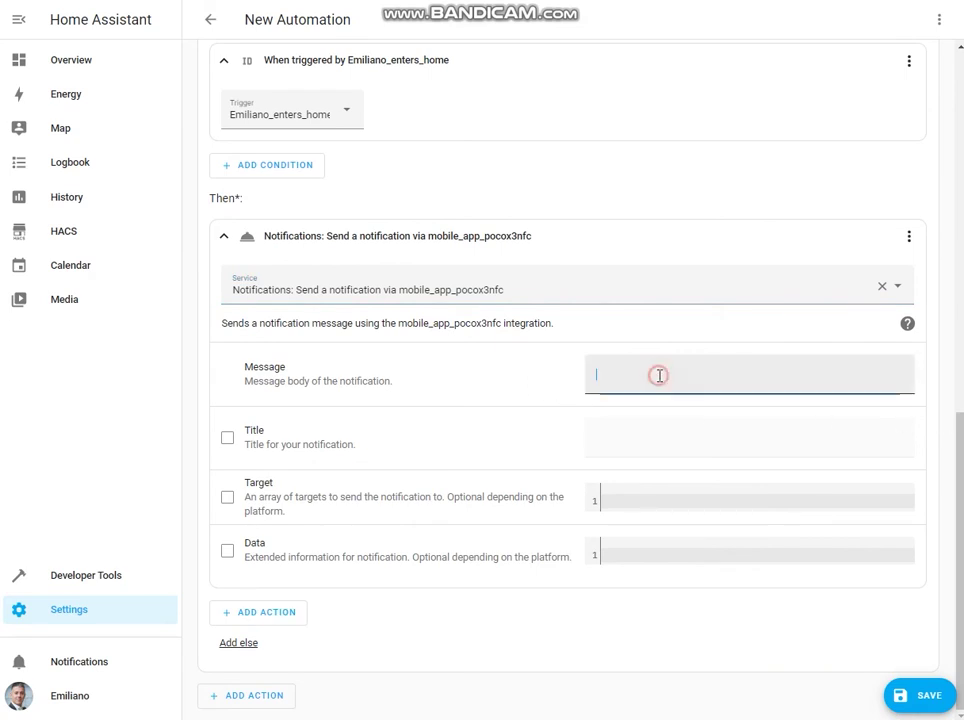
pyautogui.write("Emiliano has entered the zone {{state_attr('zone.home', 'friendly_name')}}")
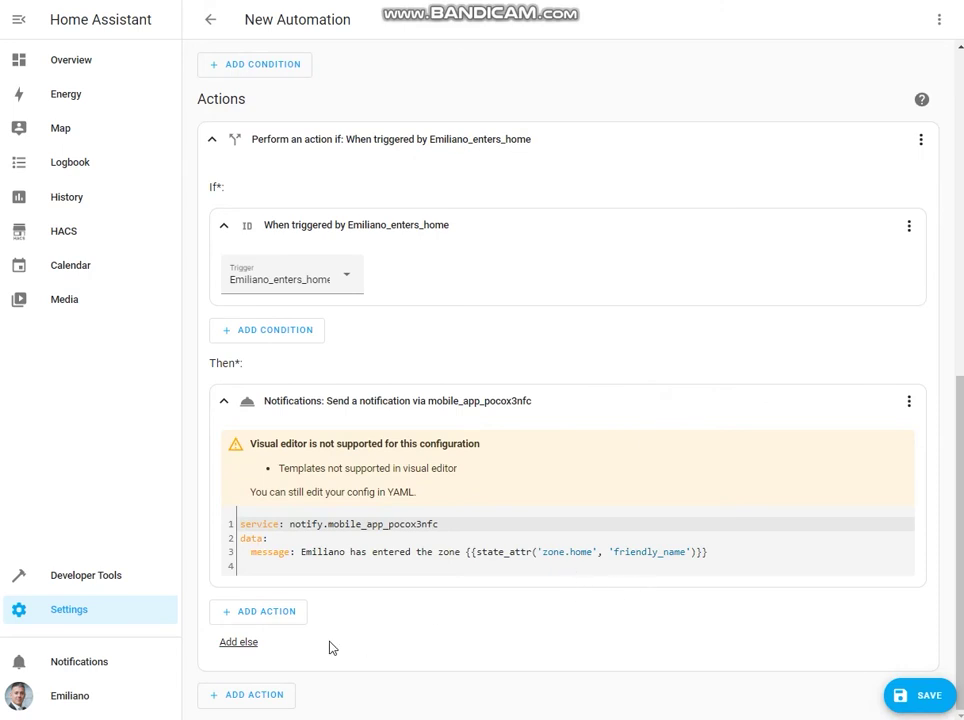
# Step: Add an Else branch with a Call service action that sends a notification via mobile_app_pocox3nfc
pyautogui.click(240, 643)
pyautogui.scroll(-1, 425, 632)
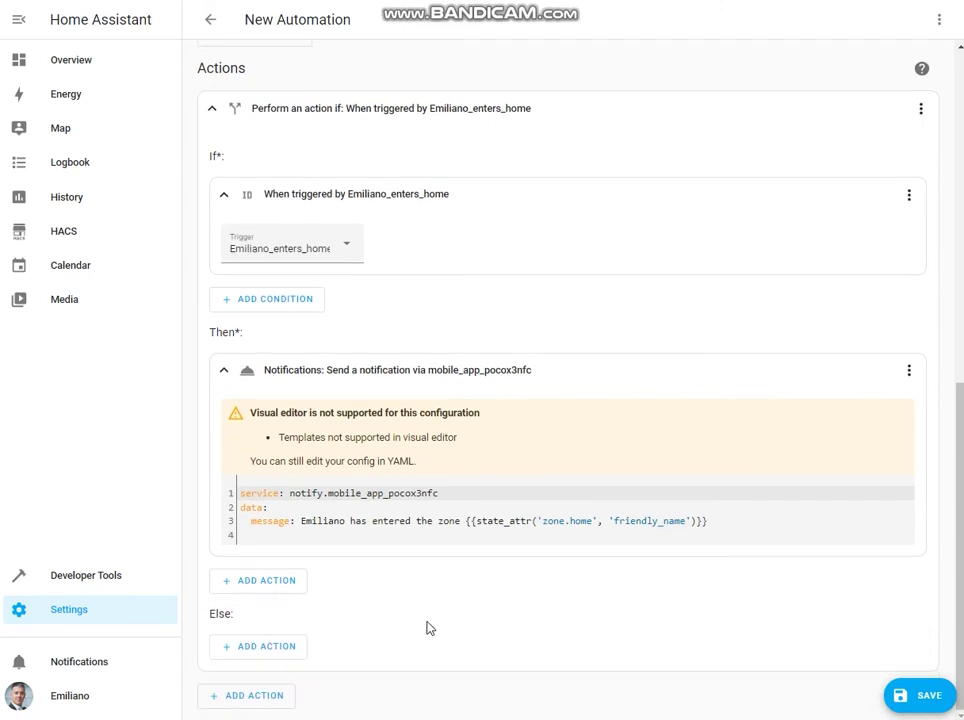
pyautogui.click(271, 652)
pyautogui.click(344, 200)
pyautogui.click(420, 642)
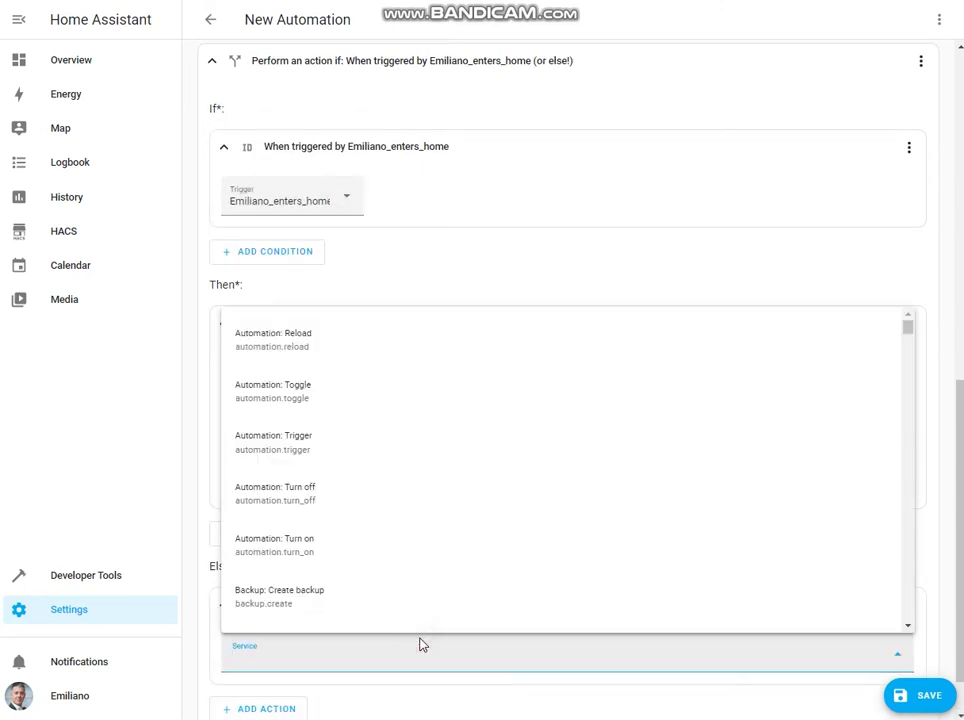
pyautogui.write('poco')
pyautogui.click(443, 605)
# Step: Set the Else notification message to the person's first name followed by "has left the zone {{state_attr('zone.home', 'friendly_name')}}"
pyautogui.scroll(-3, 611, 592)
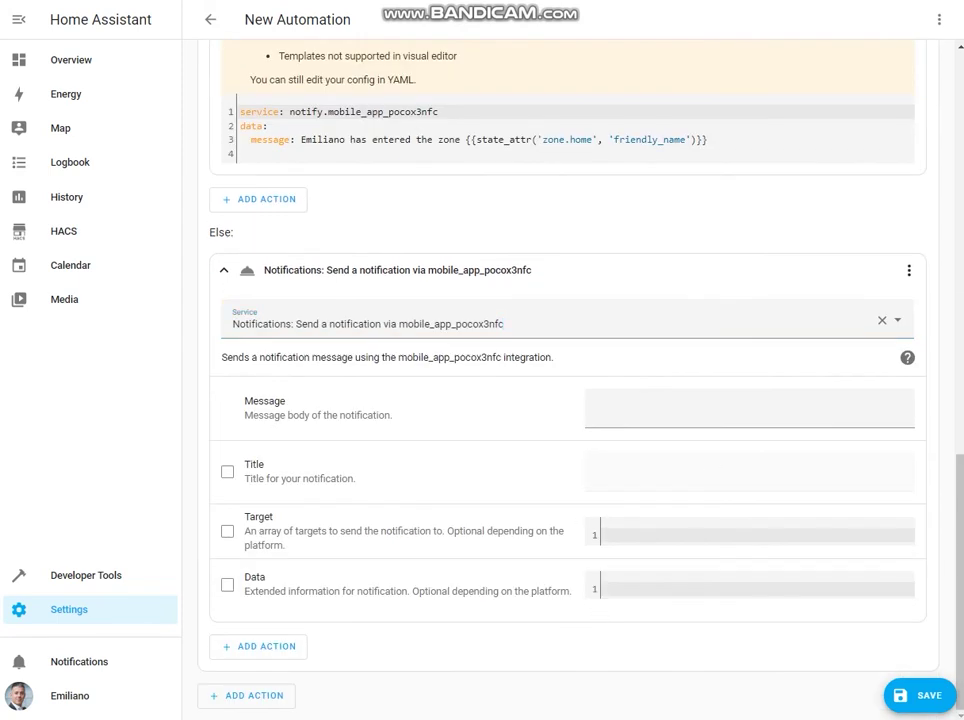
pyautogui.click(719, 410)
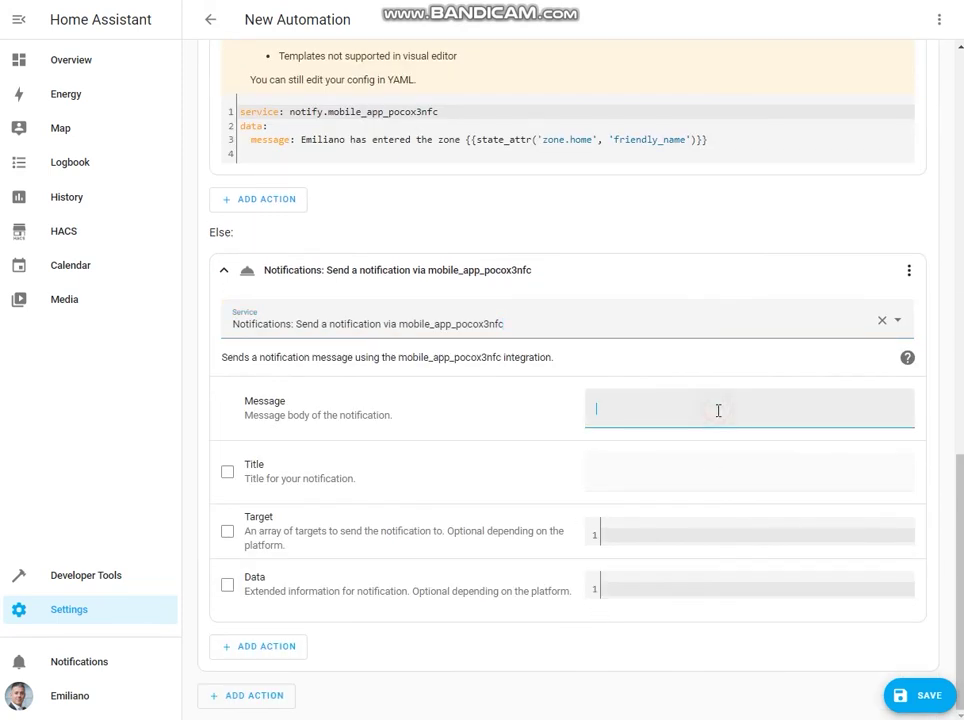
pyautogui.write("Emiliano has left the zone {{state_attr('zone.home', 'friendly_name')}}")
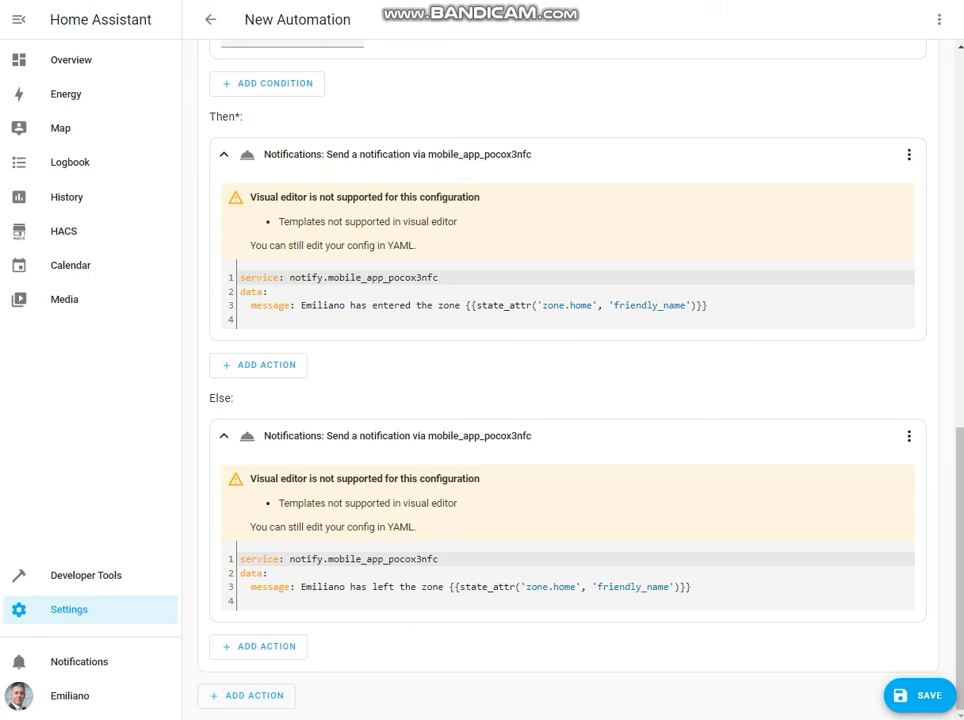
# Step: Save the automation with both name and description set to "Automation1 based on zone trigger"
pyautogui.click(924, 699)
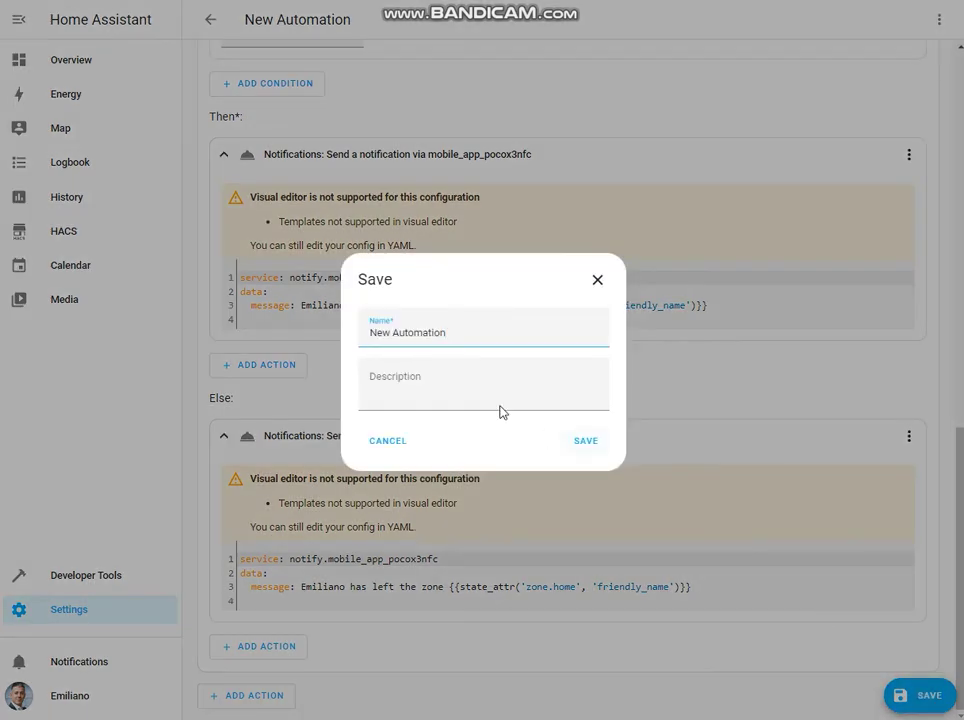
pyautogui.moveTo(463, 330); pyautogui.dragTo(92, 327)
pyautogui.write('Automation based on zone trigger')
pyautogui.click(435, 391)
pyautogui.write('Automation based on zone trigger')
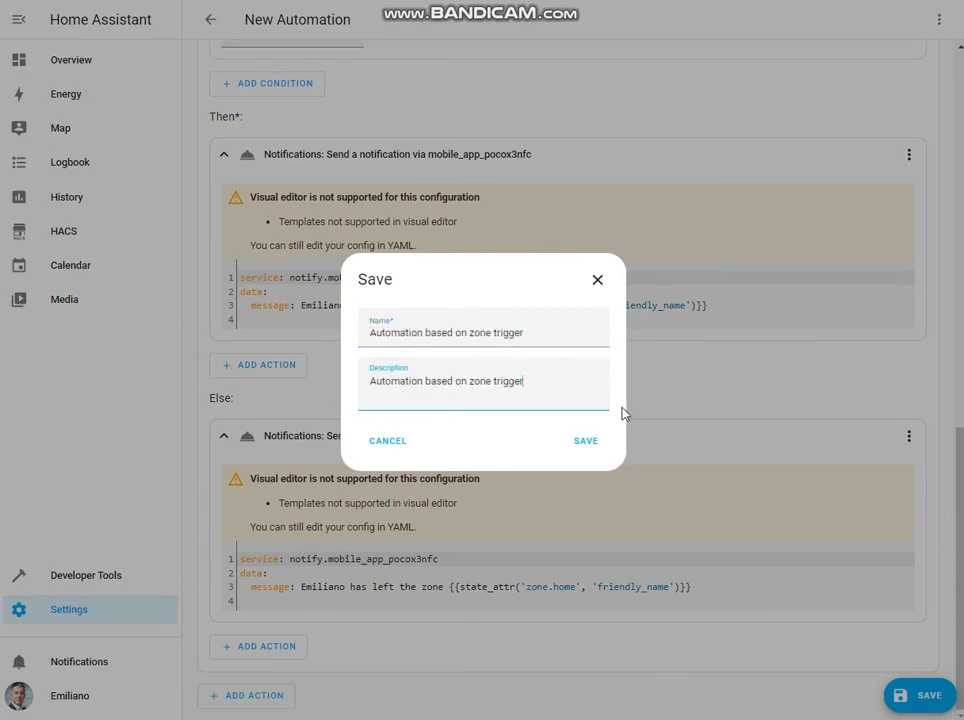
pyautogui.click(424, 334)
pyautogui.write('1')
pyautogui.click(424, 381)
pyautogui.write('1')
pyautogui.click(591, 448)
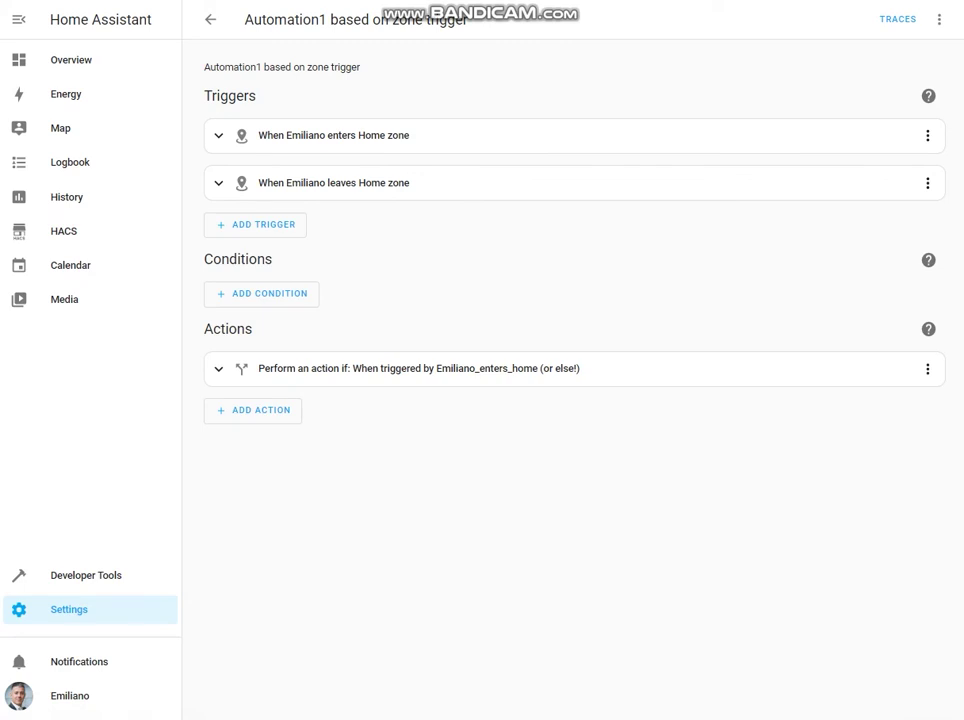
# Step: Run the configuration check in the YAML developer tools
pyautogui.click(124, 581)
pyautogui.click(219, 60)
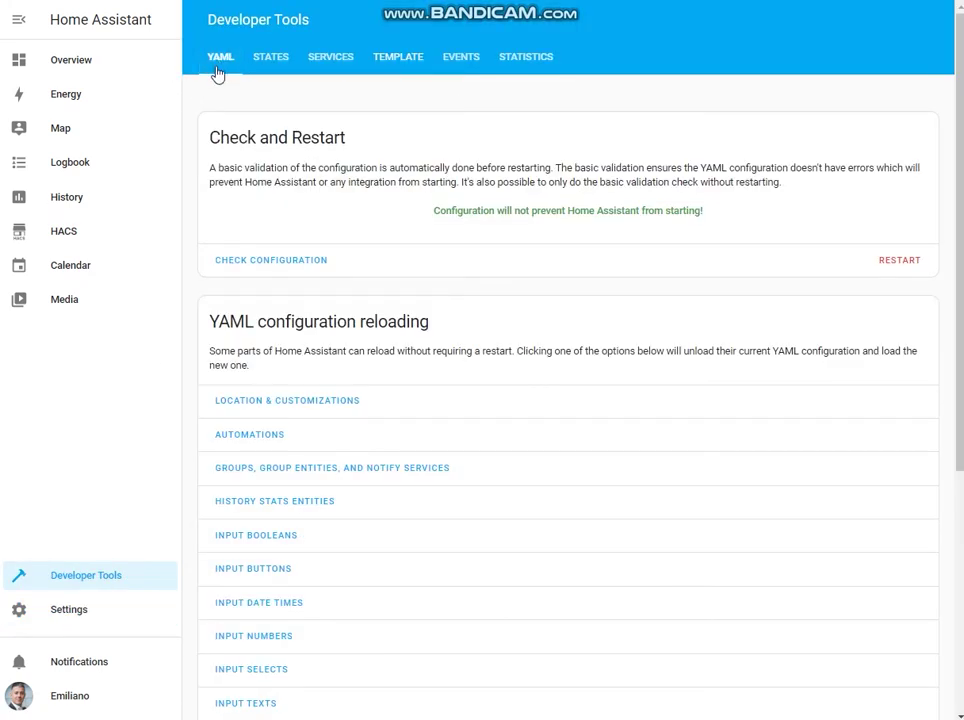
pyautogui.click(275, 262)
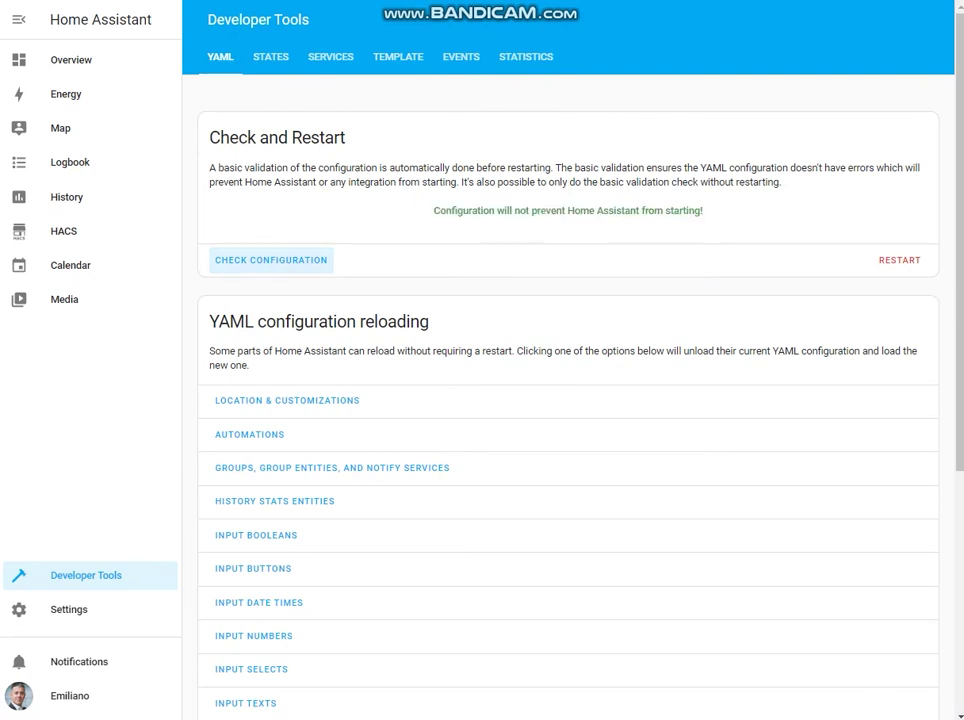
# Step: Create a new empty automation from the Automations & Scenes settings
pyautogui.click(71, 60)
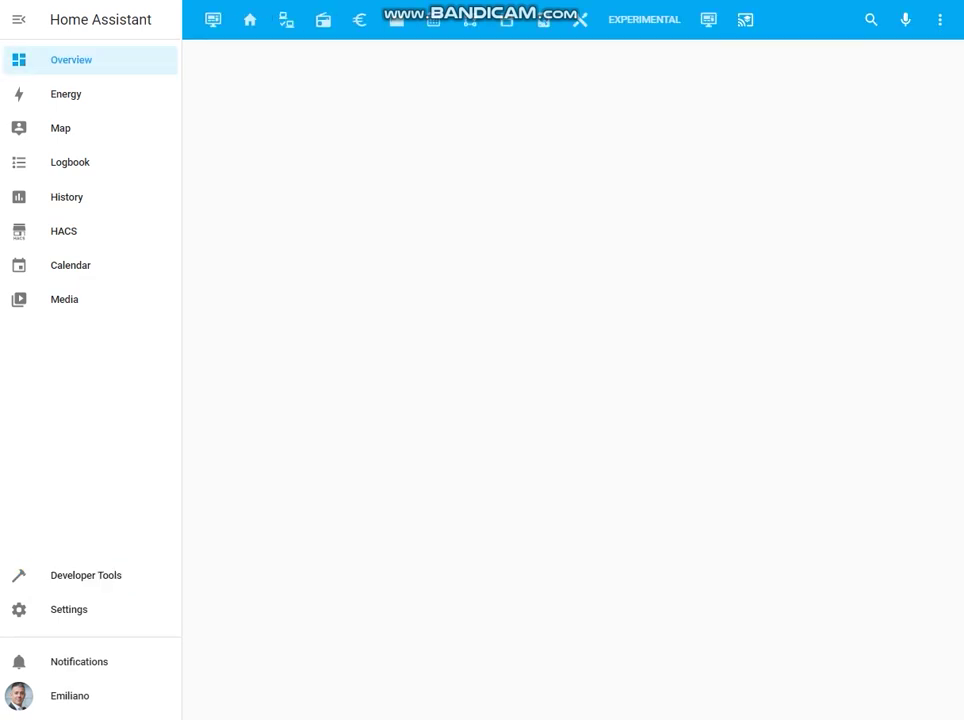
pyautogui.click(72, 612)
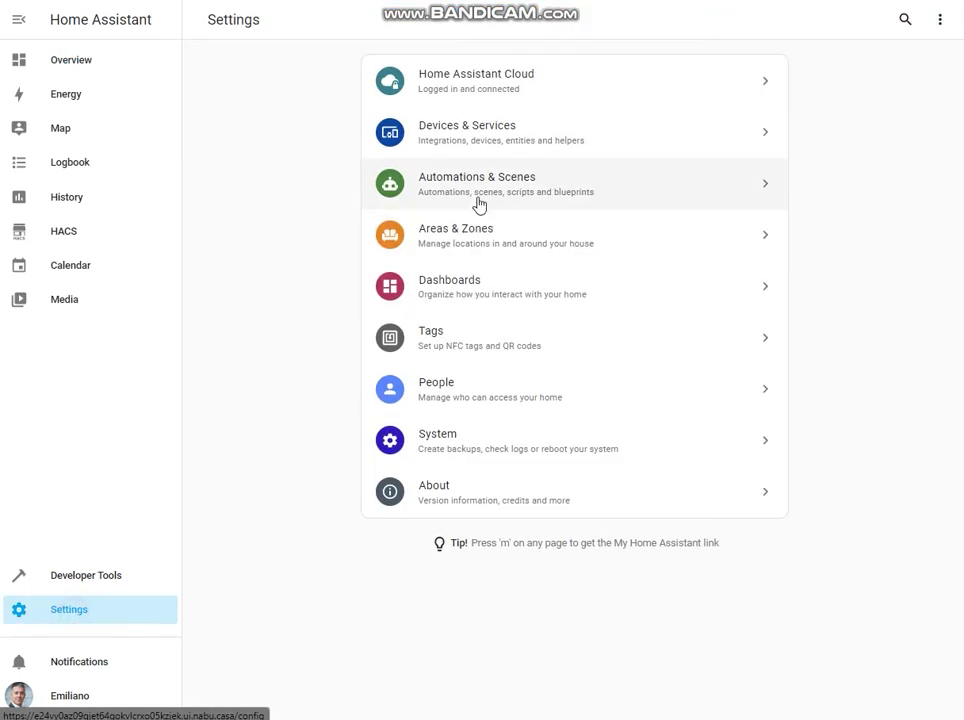
pyautogui.click(479, 203)
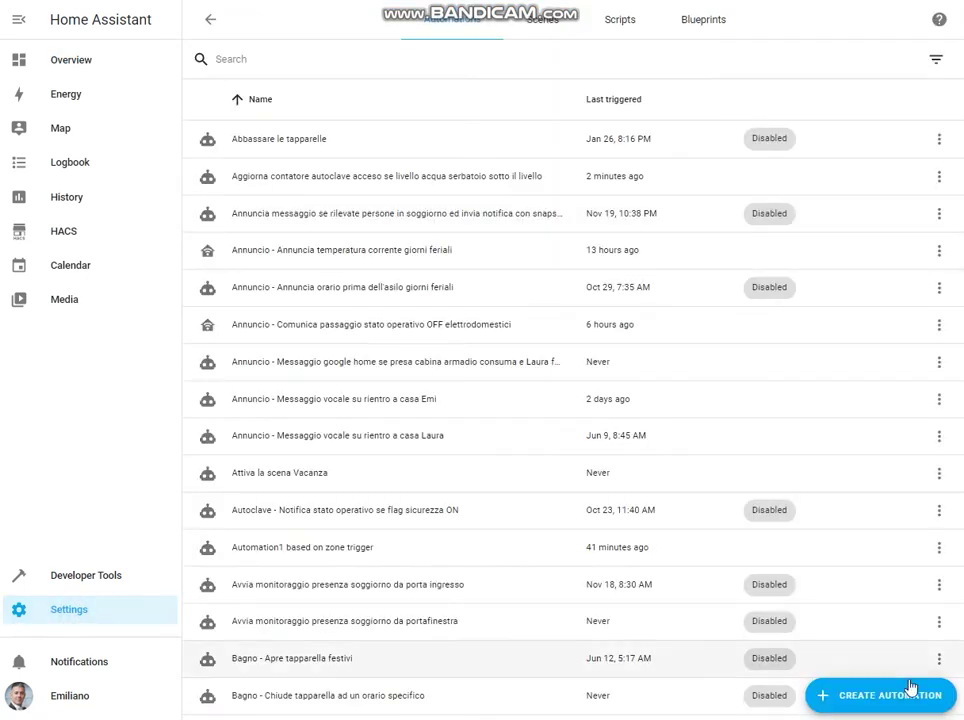
pyautogui.click(897, 703)
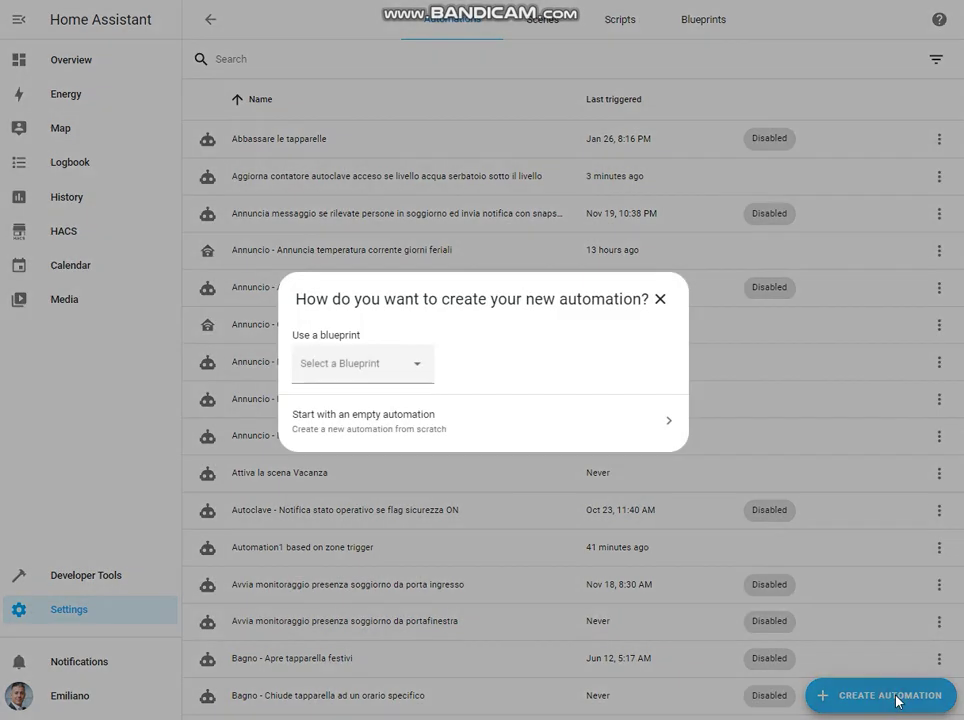
pyautogui.click(463, 421)
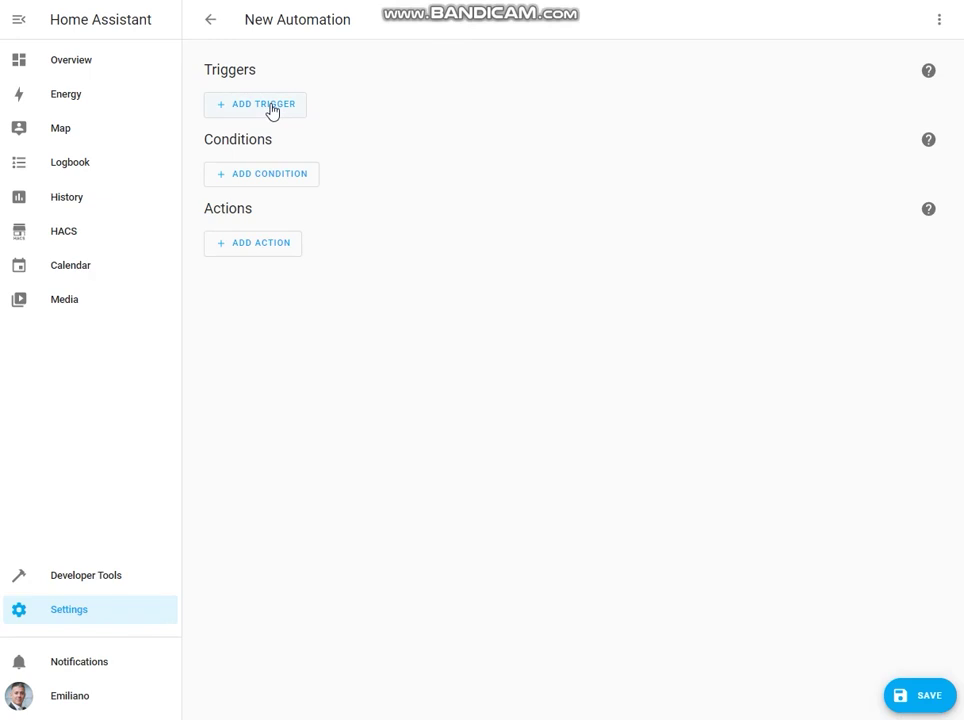
# Step: Add a State trigger for the entity device_tracker.pocox3nfc
pyautogui.click(271, 109)
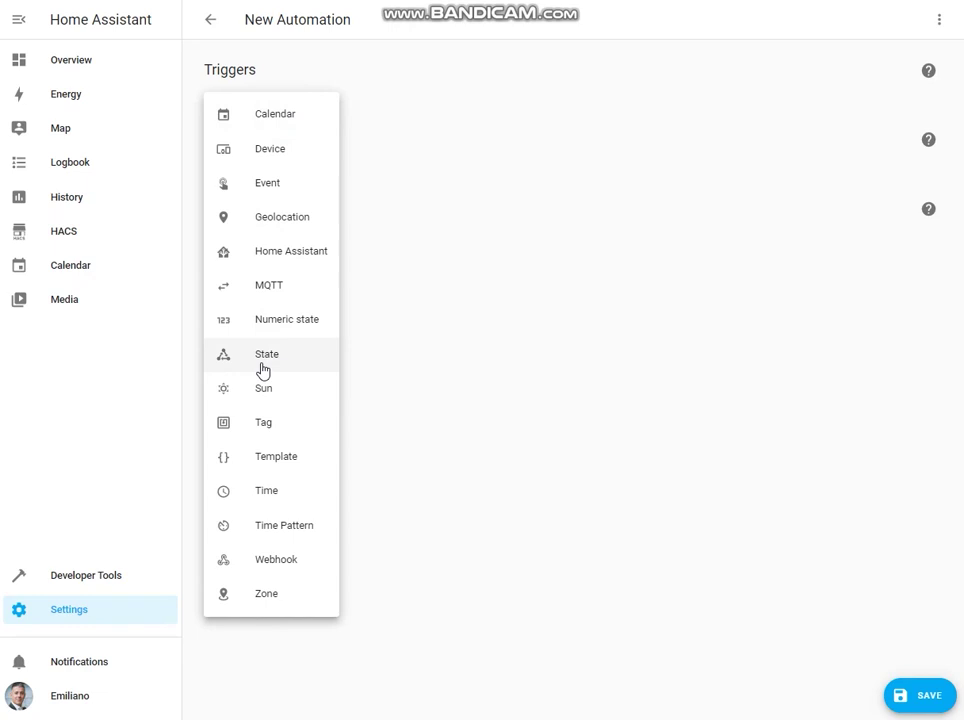
pyautogui.click(263, 370)
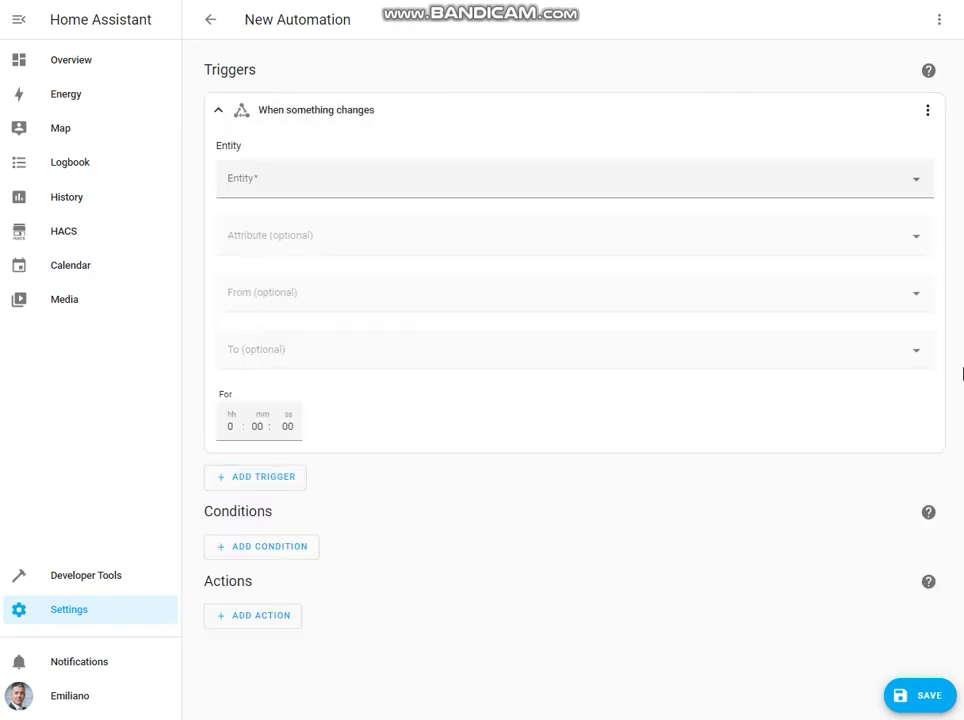
pyautogui.click(462, 182)
pyautogui.write('device_tracker.pocox3nfc')
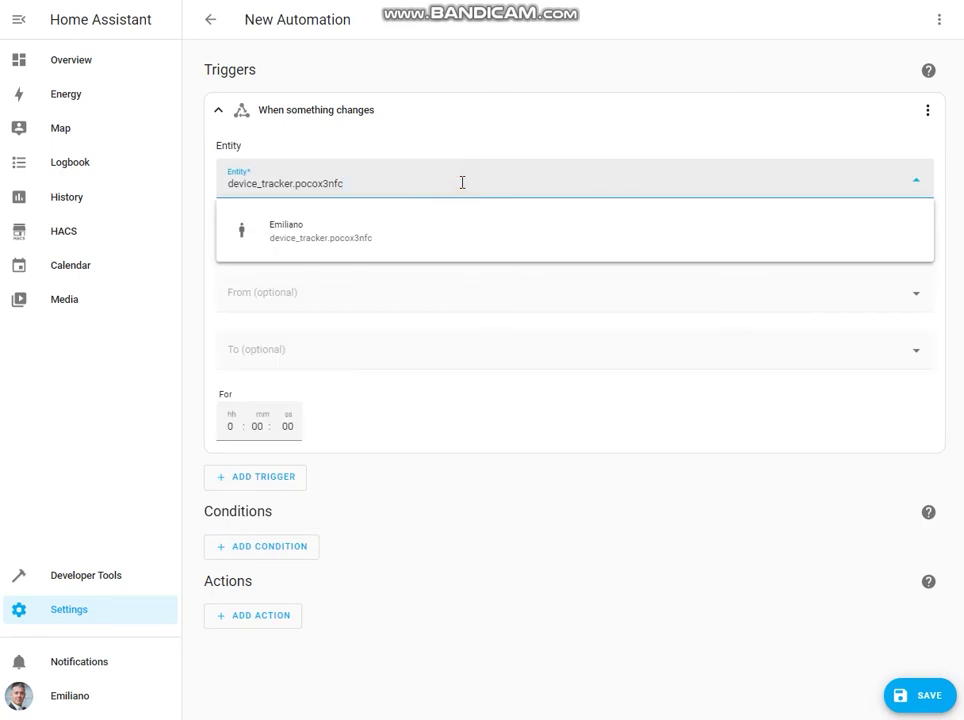
pyautogui.click(464, 245)
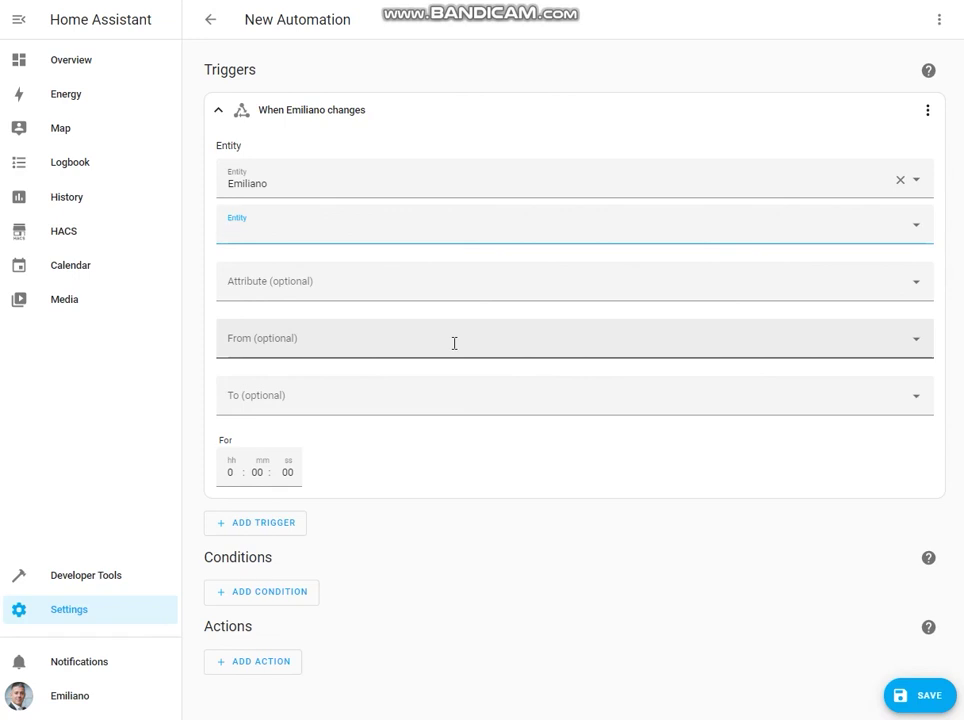
# Step: Set the State trigger to fire on a change from Home to Away lasting 30 seconds
pyautogui.click(451, 342)
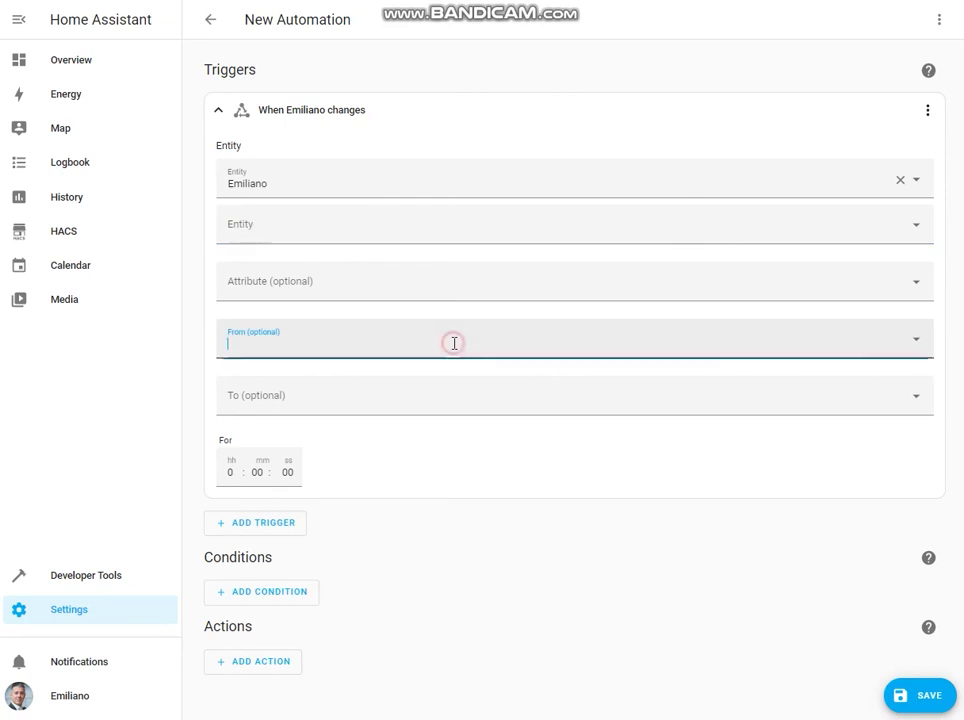
pyautogui.click(443, 373)
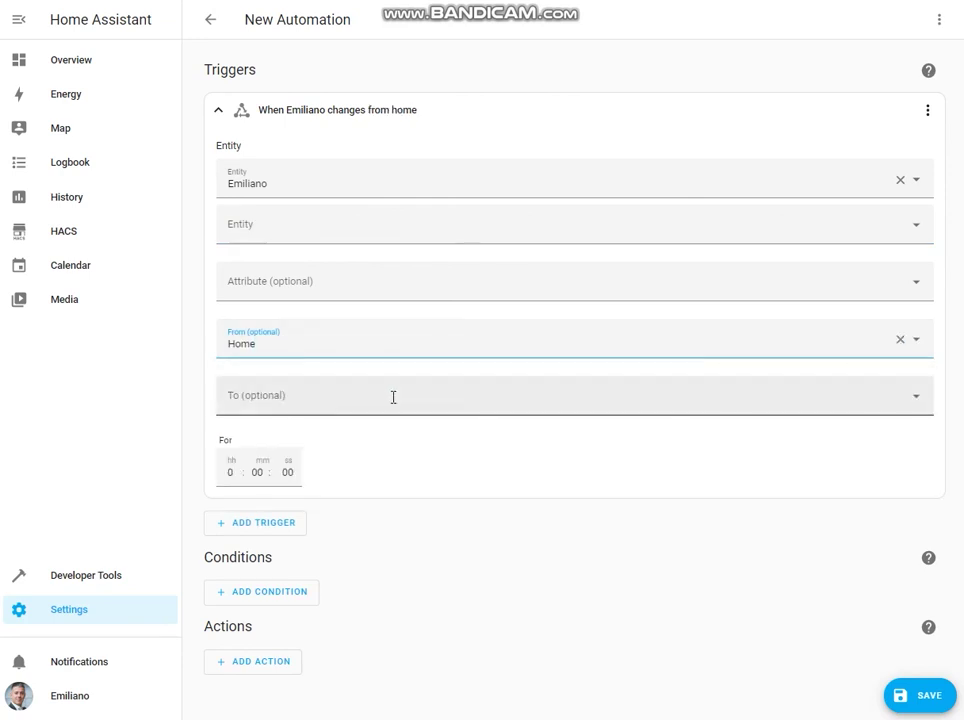
pyautogui.click(391, 396)
pyautogui.click(281, 471)
pyautogui.click(287, 471)
pyautogui.write('30')
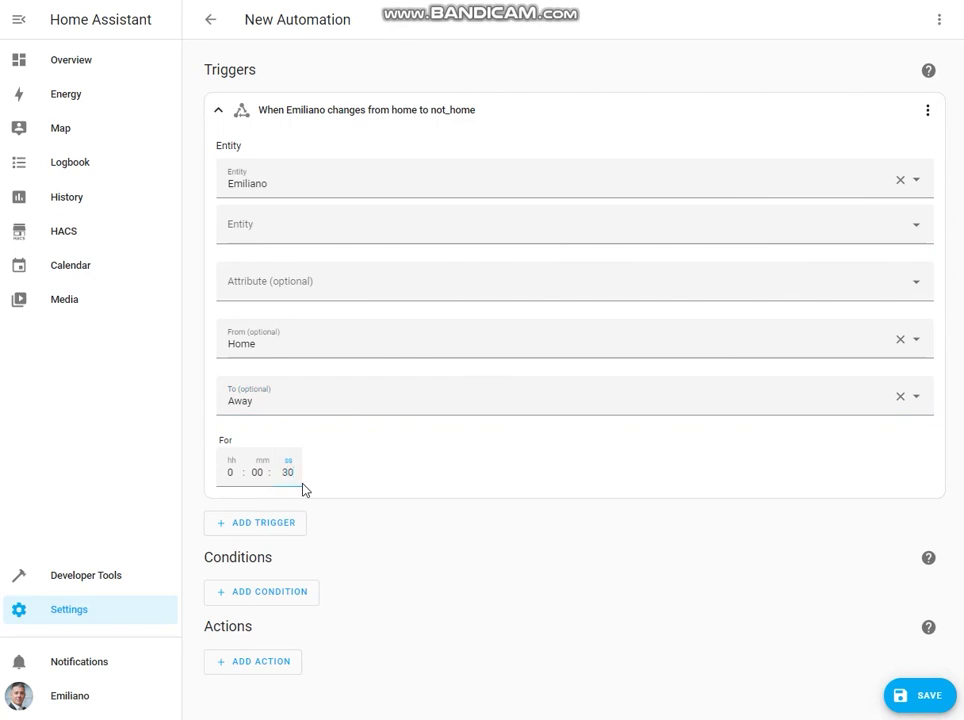
# Step: Add a second State trigger for the entity device_tracker.pocox3nfc
pyautogui.click(283, 531)
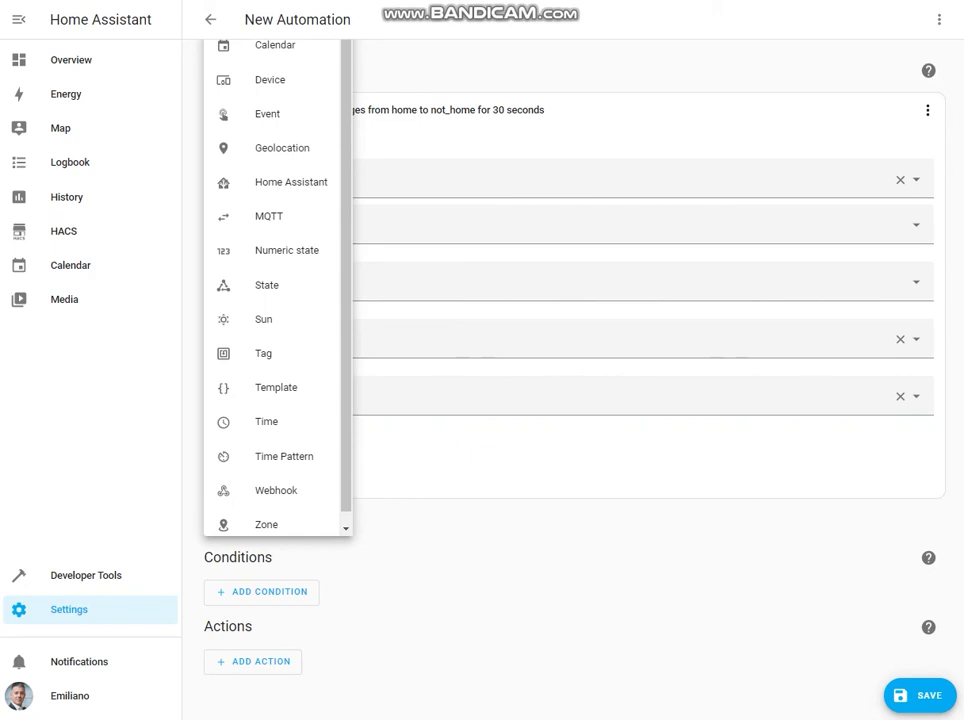
pyautogui.click(286, 287)
pyautogui.click(288, 268)
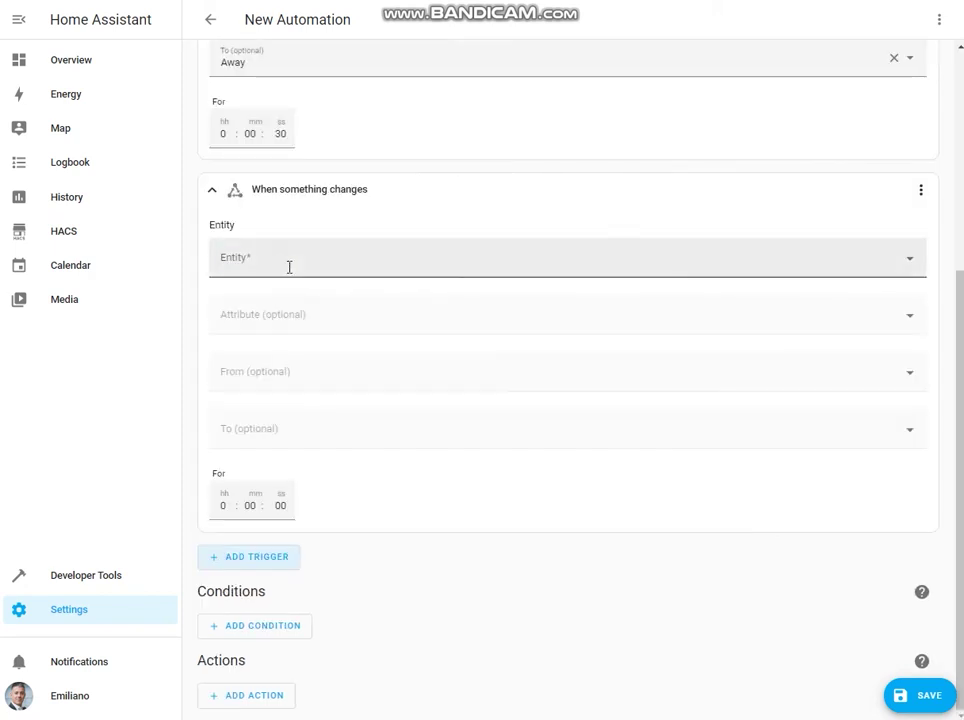
pyautogui.write('device_tracker.pocox3nfc')
pyautogui.click(318, 312)
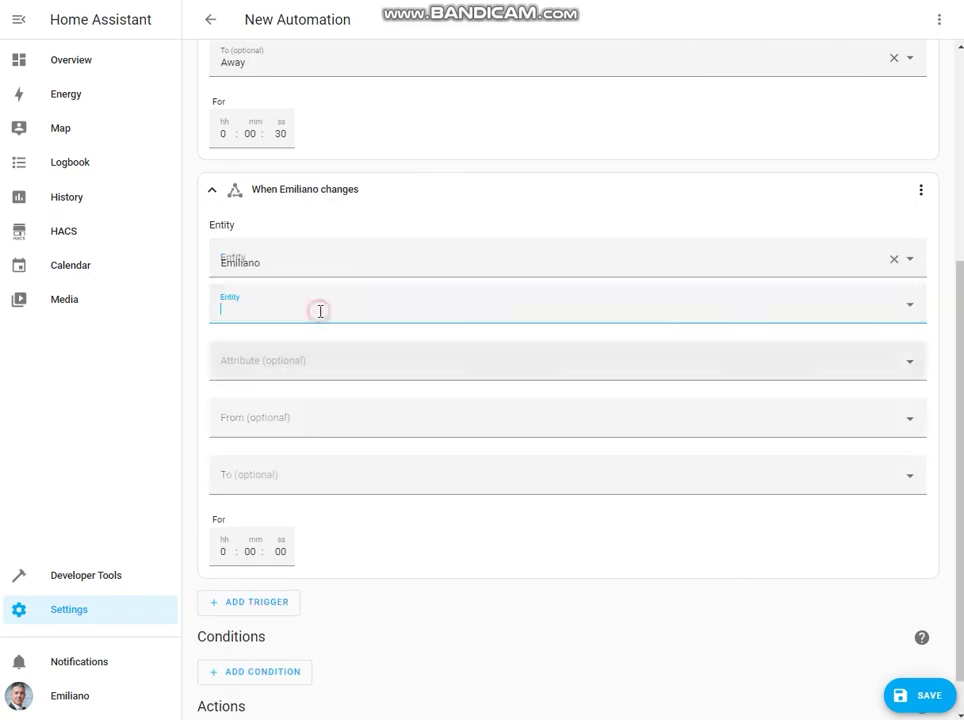
# Step: Set the second State trigger to fire on a change from Away to Home lasting 30 seconds
pyautogui.moveTo(962, 368)
pyautogui.mouseDown()
pyautogui.moveTo(962, 277)
pyautogui.moveTo(962, 369)
pyautogui.mouseUp()
pyautogui.click(308, 418)
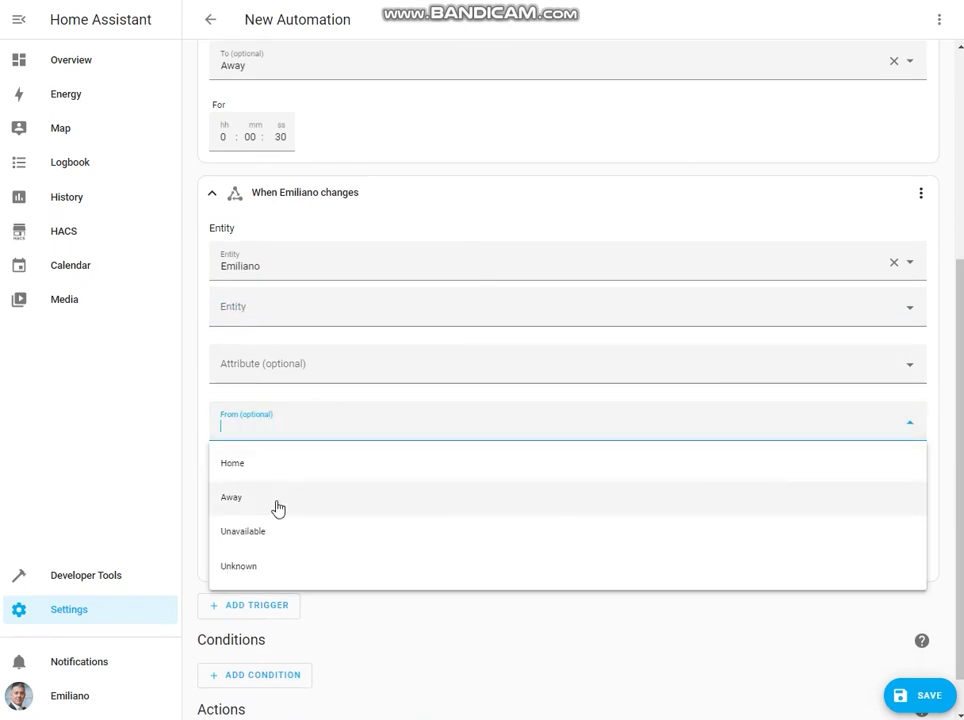
pyautogui.click(278, 505)
pyautogui.click(280, 480)
pyautogui.click(272, 523)
pyautogui.click(281, 554)
pyautogui.write('30')
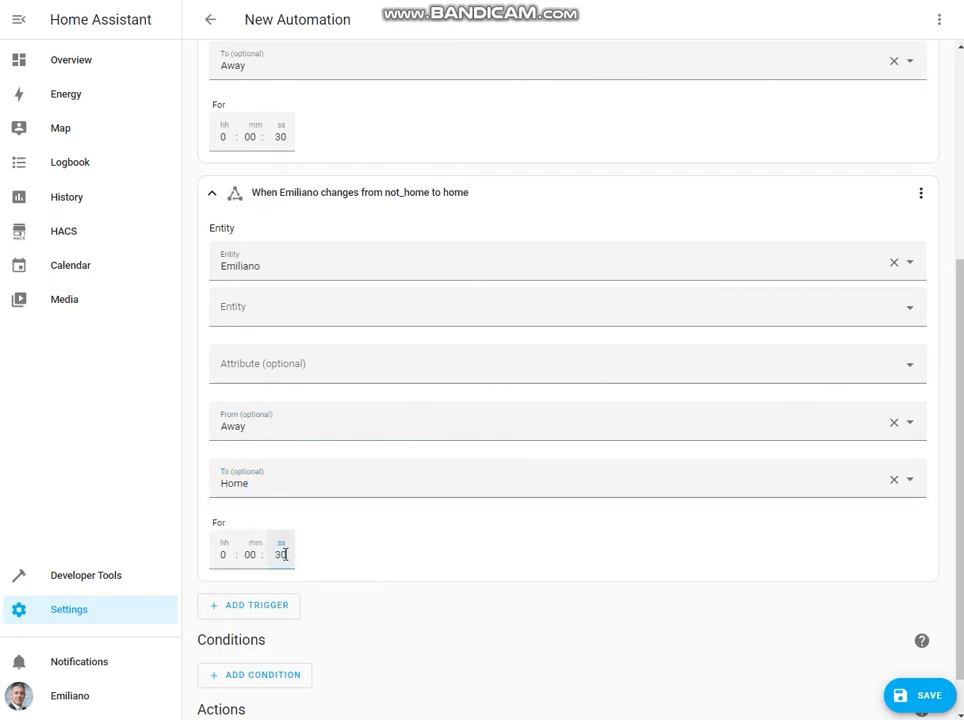
# Step: Add a Call service action that sends a notification via mobile_app_pocox3nfc
pyautogui.scroll(-1, 418, 622)
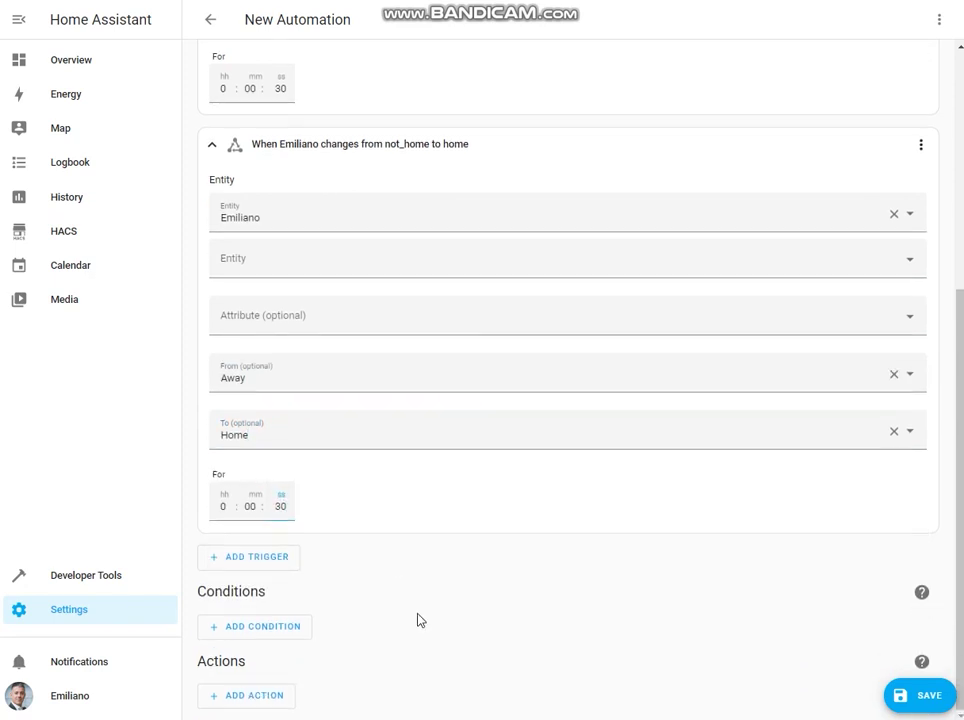
pyautogui.click(255, 697)
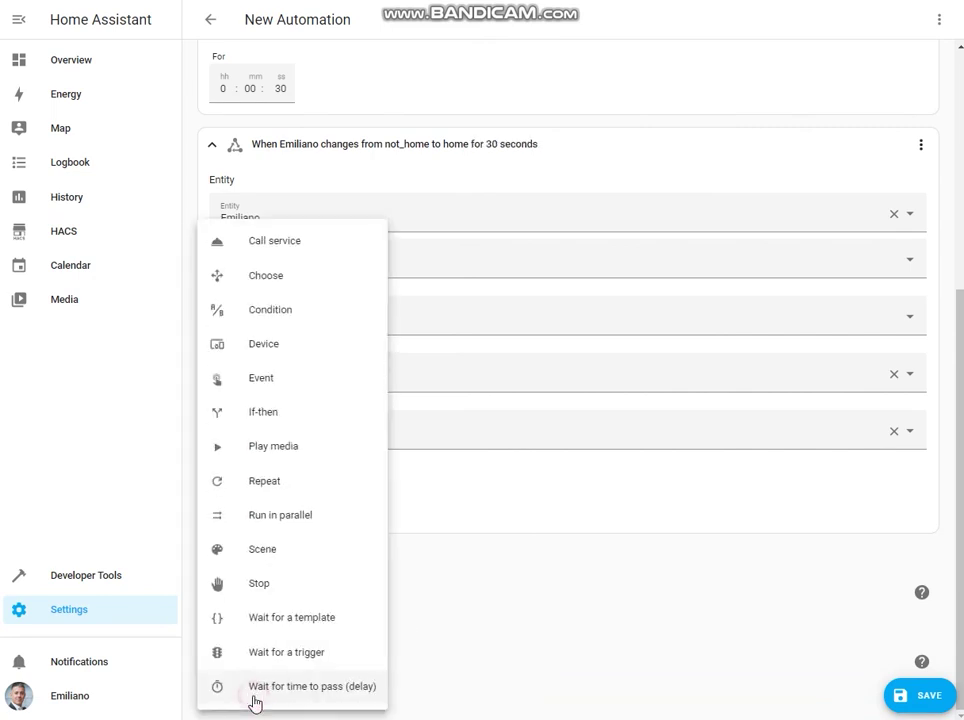
pyautogui.click(296, 241)
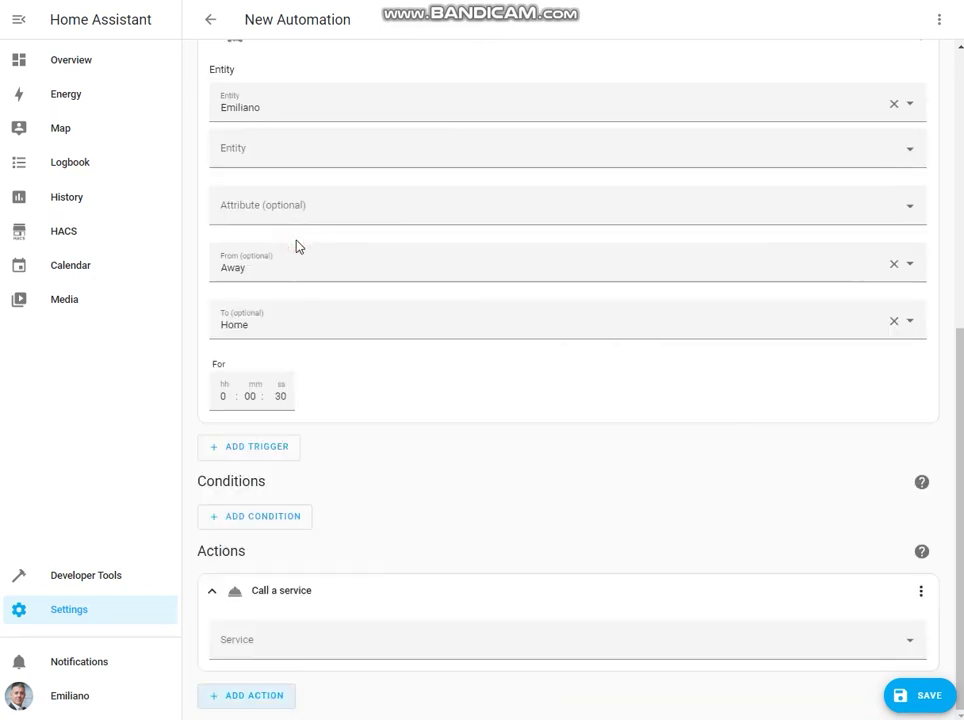
pyautogui.click(402, 646)
pyautogui.write('poco')
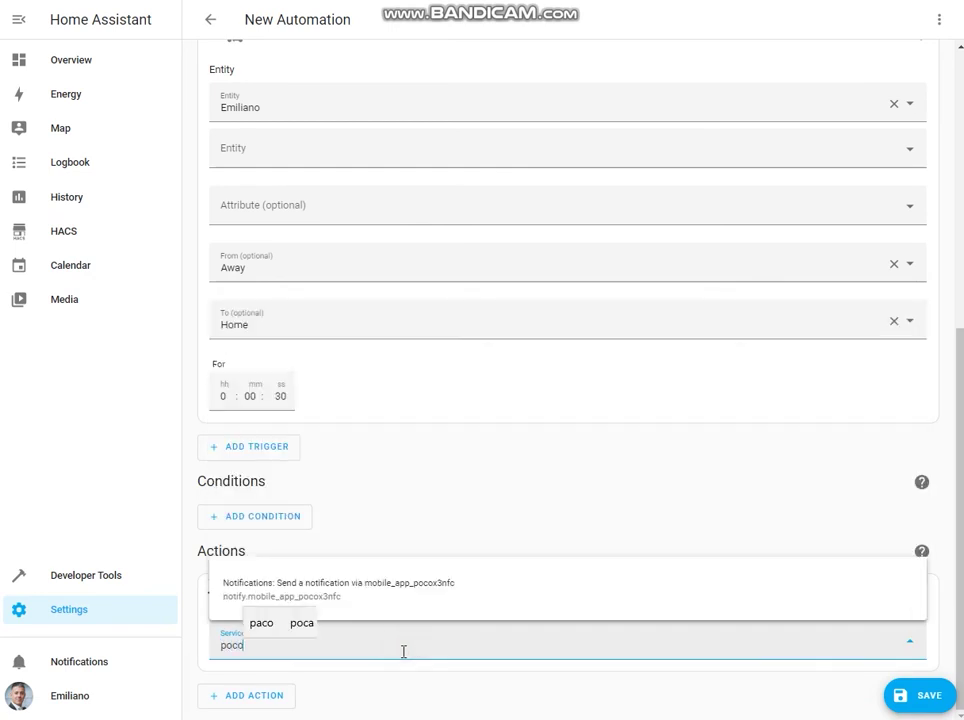
pyautogui.click(478, 588)
# Step: Set the notification message to the person's first name followed by "is {{states('device_tracker.pocox3nfc')}}"
pyautogui.scroll(-3, 478, 590)
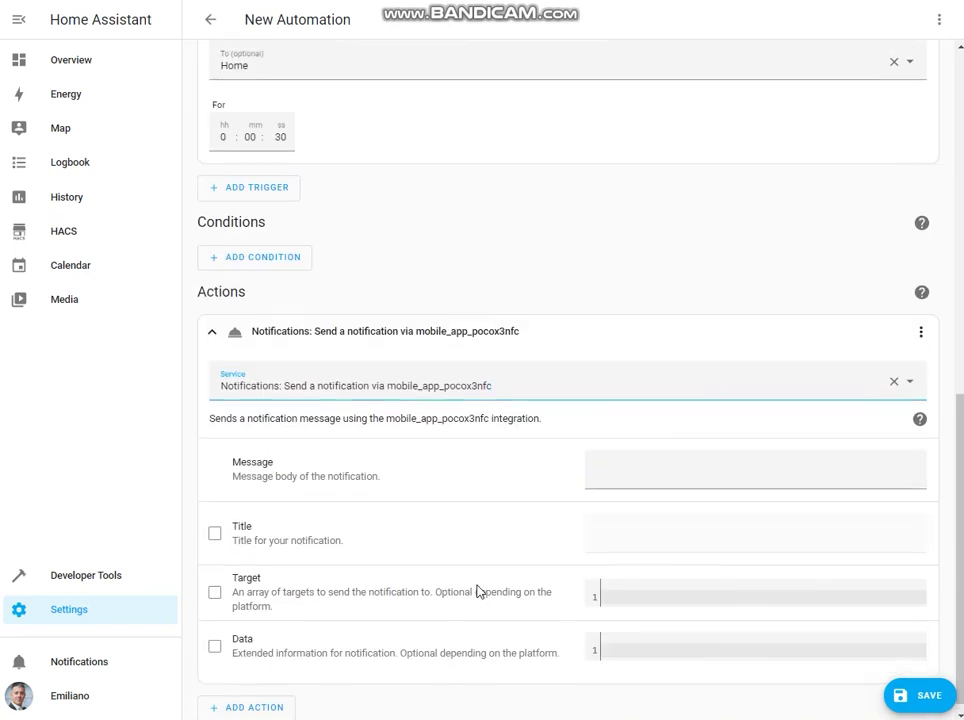
pyautogui.click(635, 460)
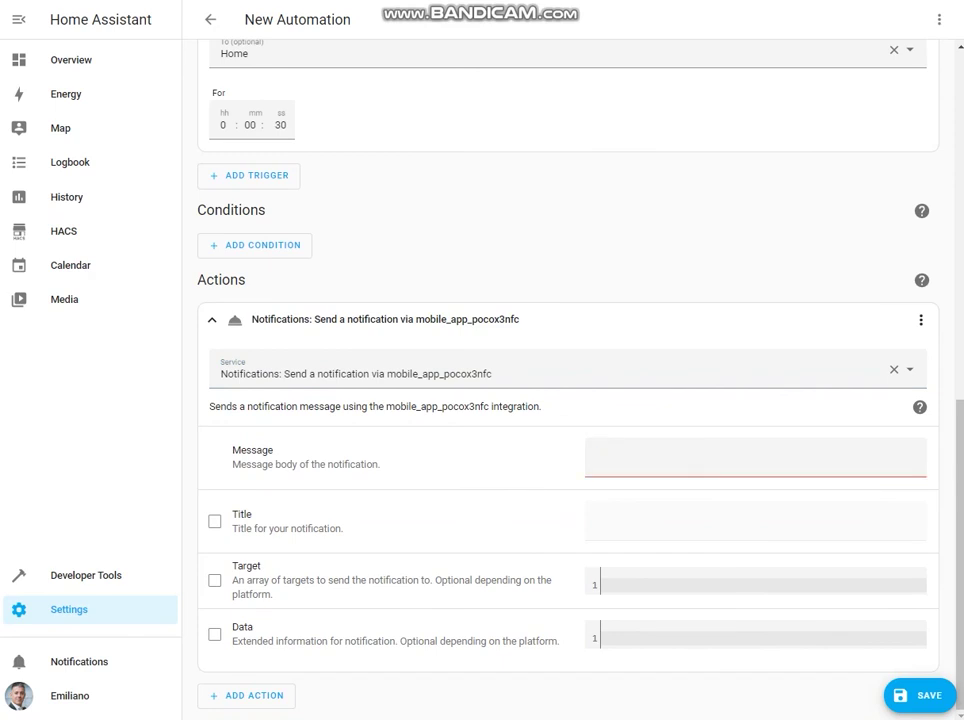
pyautogui.write("Emiliano is {{states('device_tracker.pocox3nfc')}}")
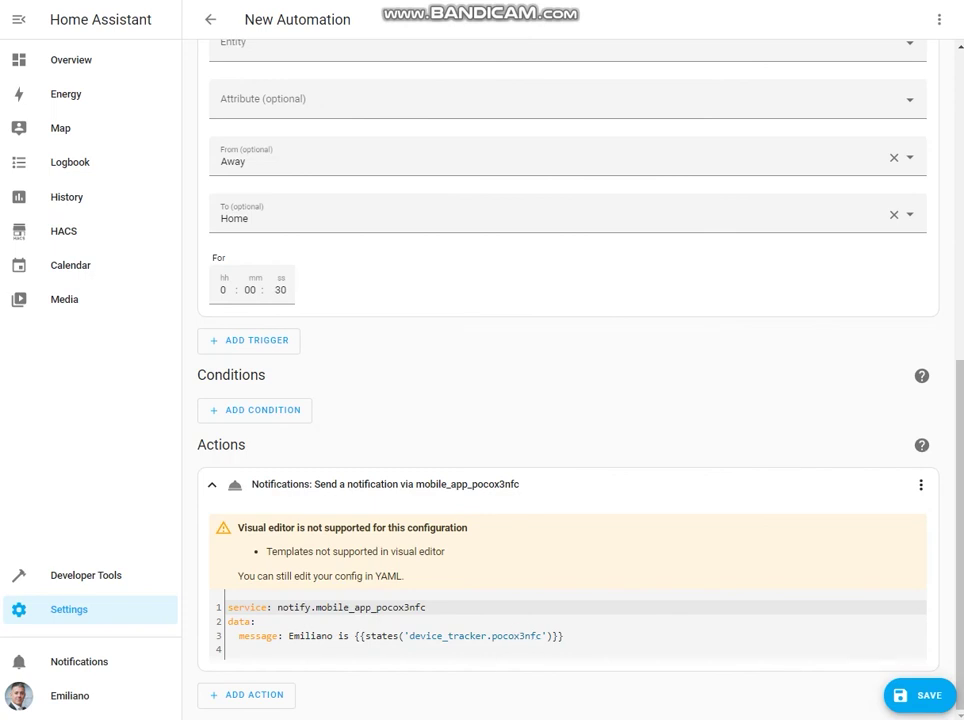
# Step: Save the automation with both name and description set to "Automation2 based on state trigger"
pyautogui.click(918, 700)
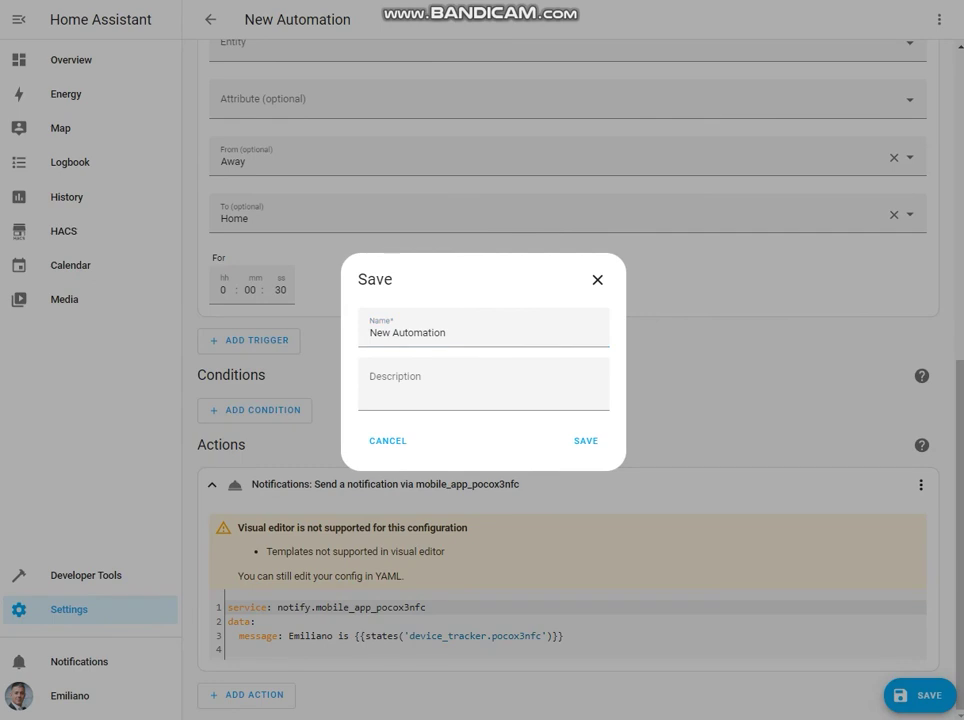
pyautogui.click(549, 334)
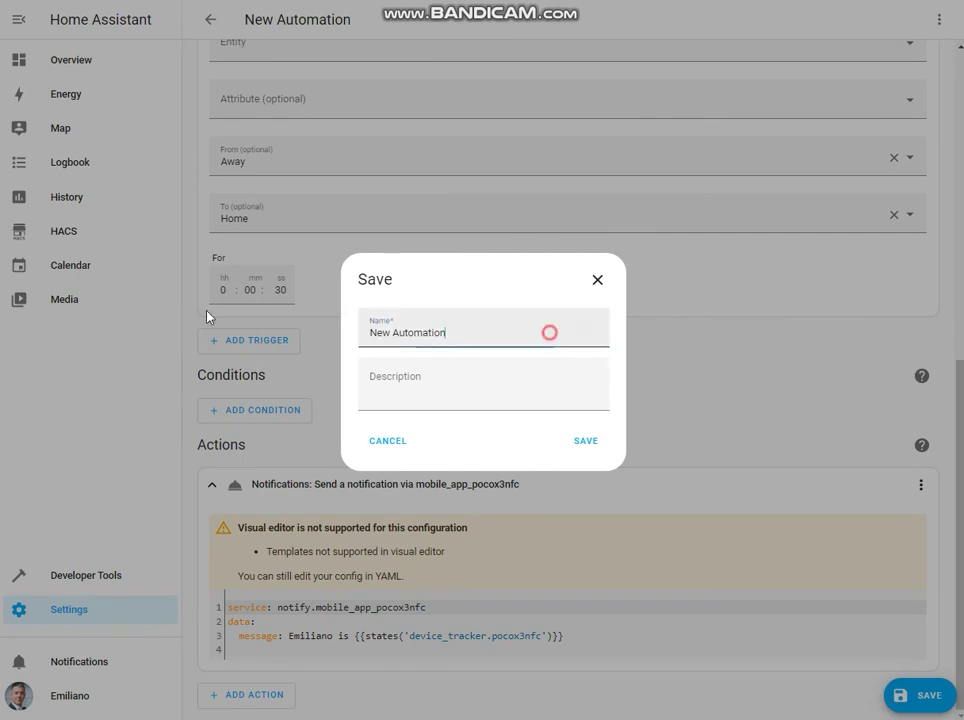
pyautogui.hotkey('ctrl', 'a')
pyautogui.write('Automation2 based on state trigger')
pyautogui.click(460, 387)
pyautogui.write('Automation2 based on state trigger')
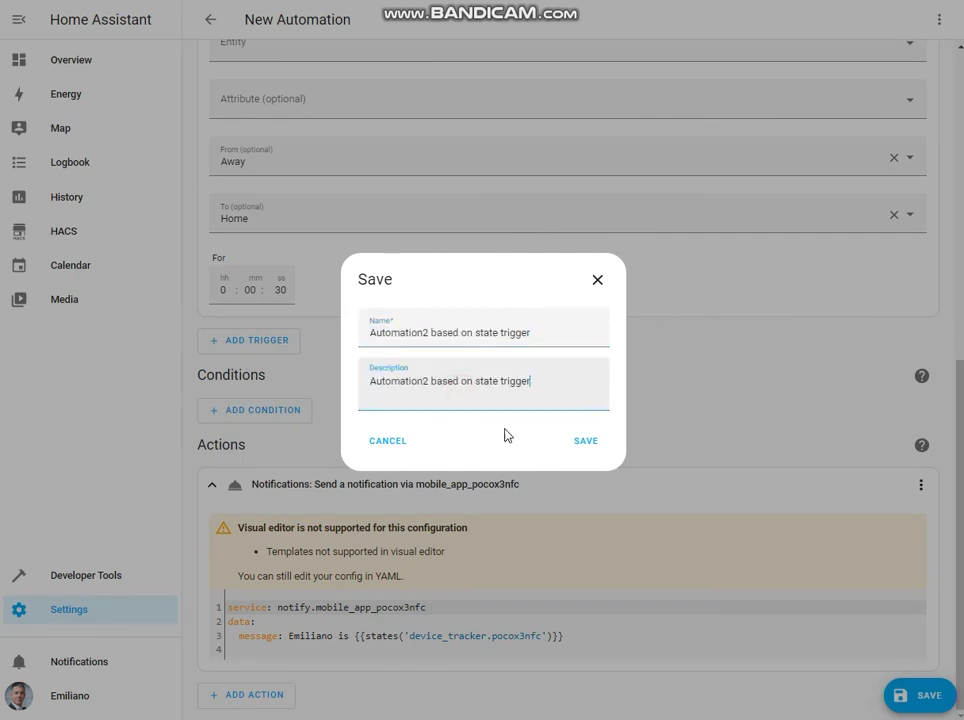
pyautogui.click(586, 442)
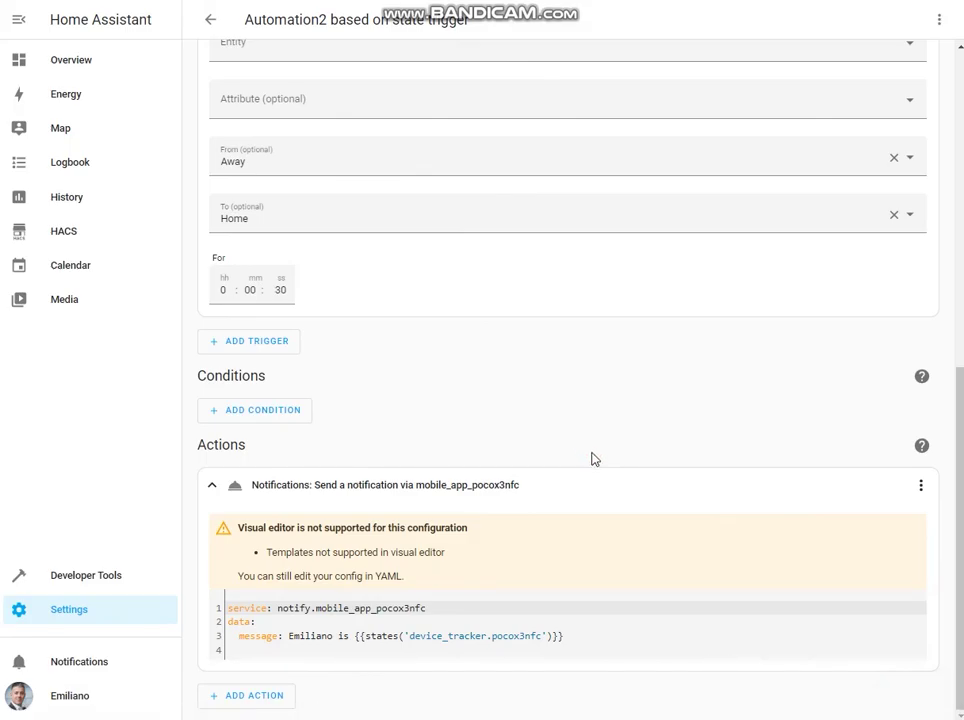
# Step: Check the YAML configuration again in the developer tools after saving the second automation
pyautogui.click(68, 588)
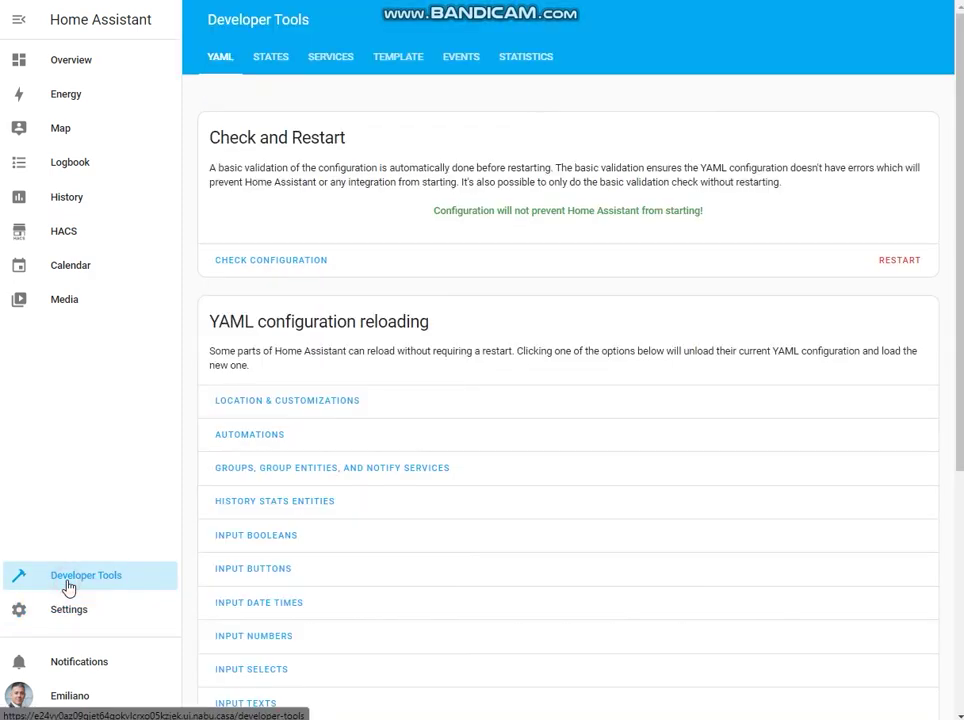
pyautogui.click(240, 262)
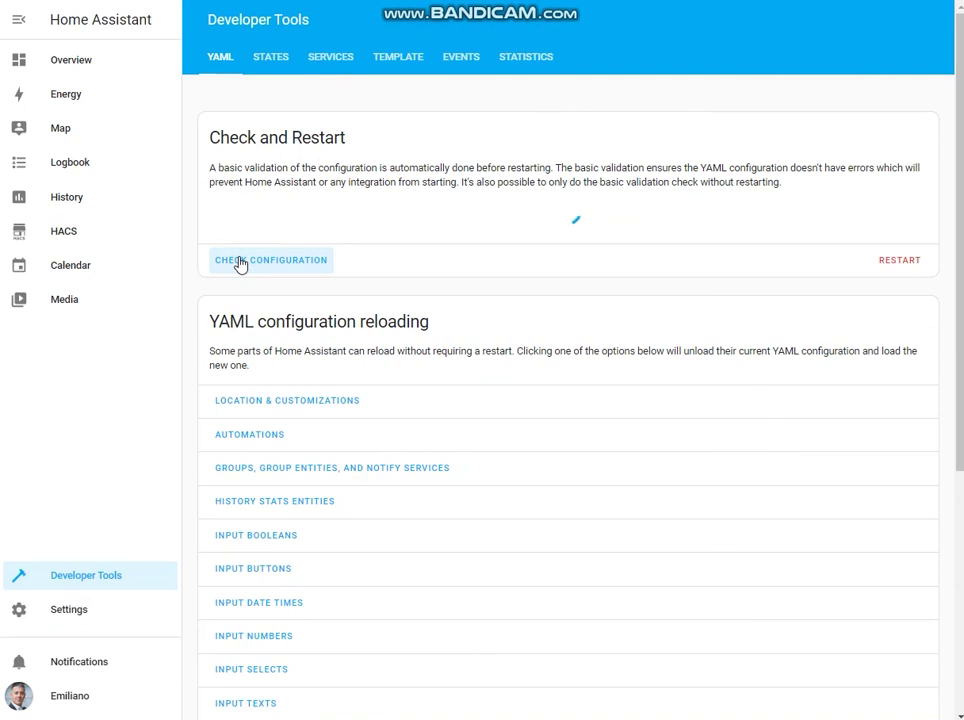